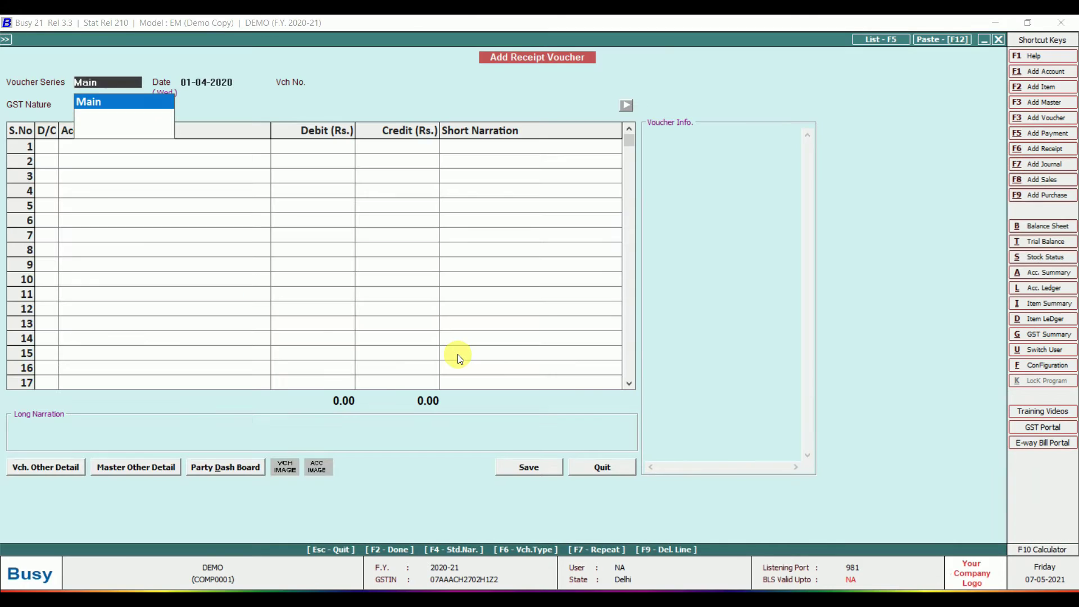
Step: Fill in the receipt voucher header with series Main, date 01-04-2020, voucher number RTGS and GST nature Not Applicable
key(Return)
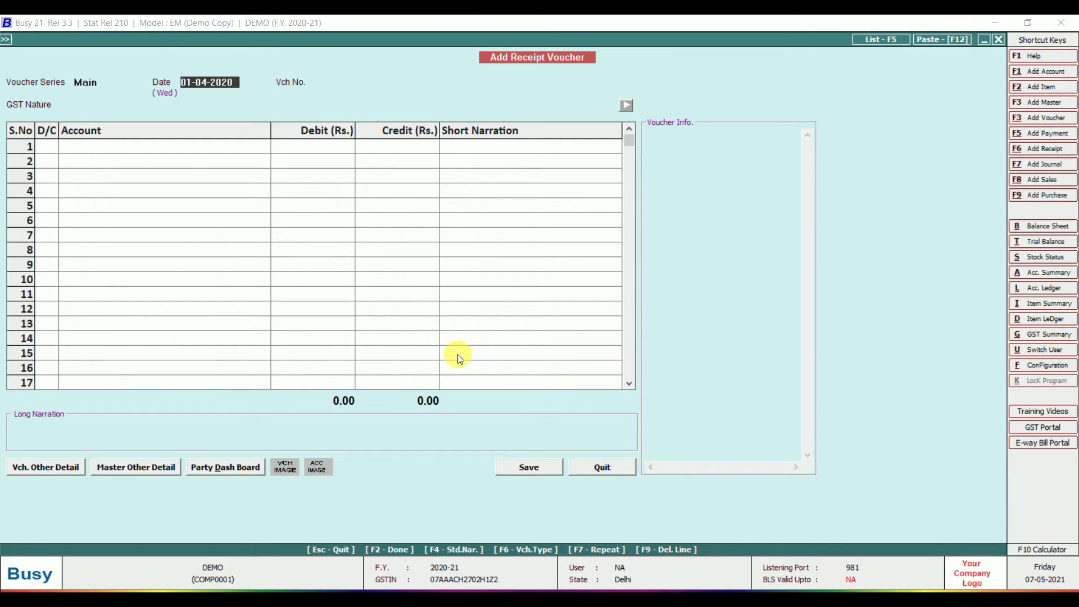
key(Return)
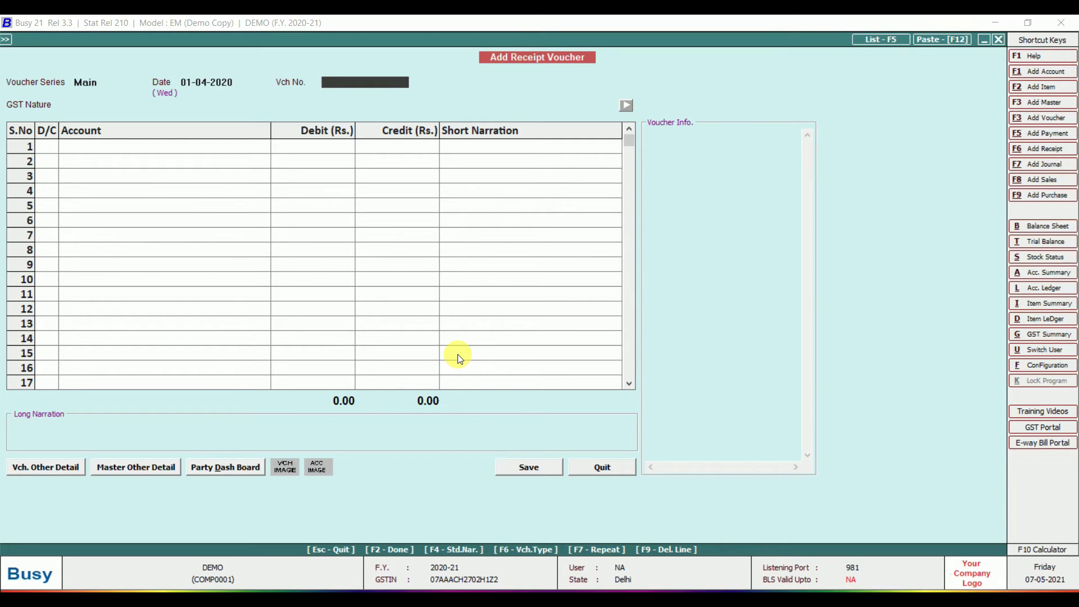
text(000001)
key(Return)
key(Return)
key(Return)
text(NEFT)
key(BackSpace)
key(BackSpace)
key(BackSpace)
key(BackSpace)
text(RTGS)
key(Return)
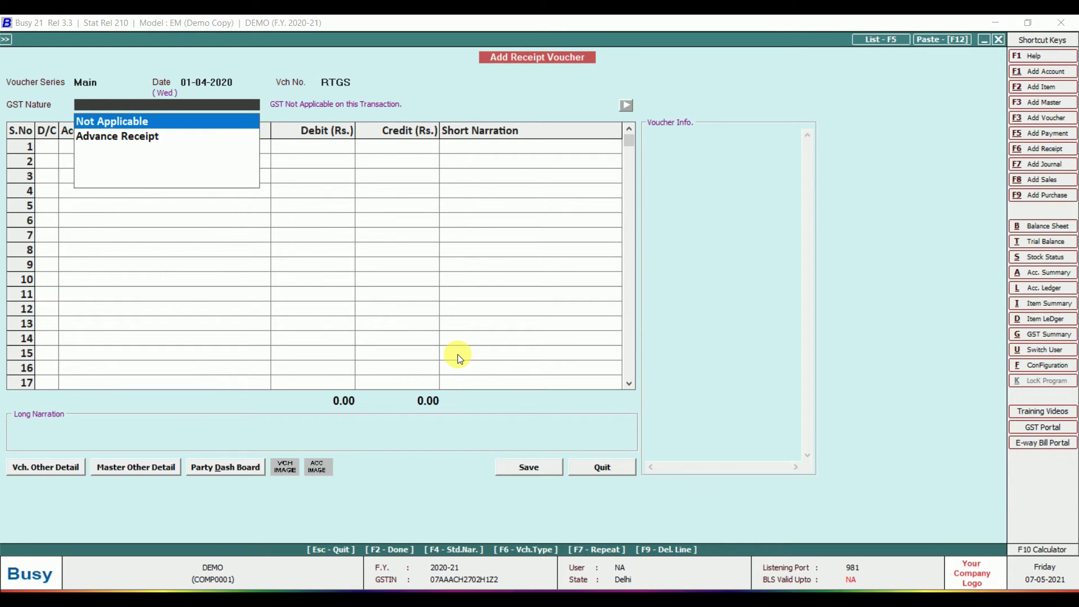
key(Return)
key(Return)
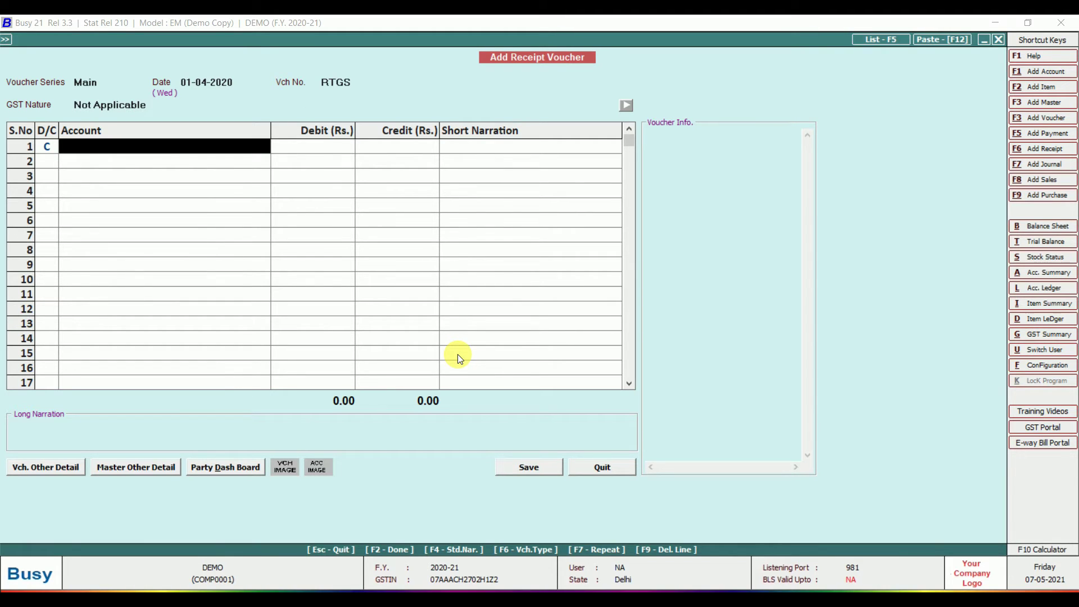
Step: Credit the SHYAM & CO. account with Rs. 5,00,000 in the first row of the receipt voucher
text(sHYA)
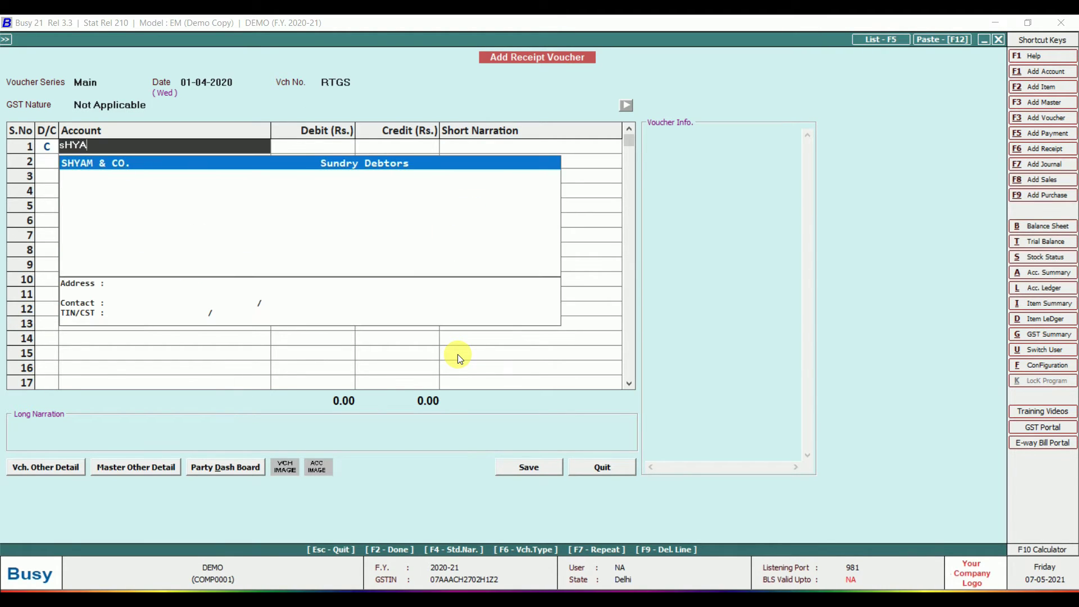
key(Return)
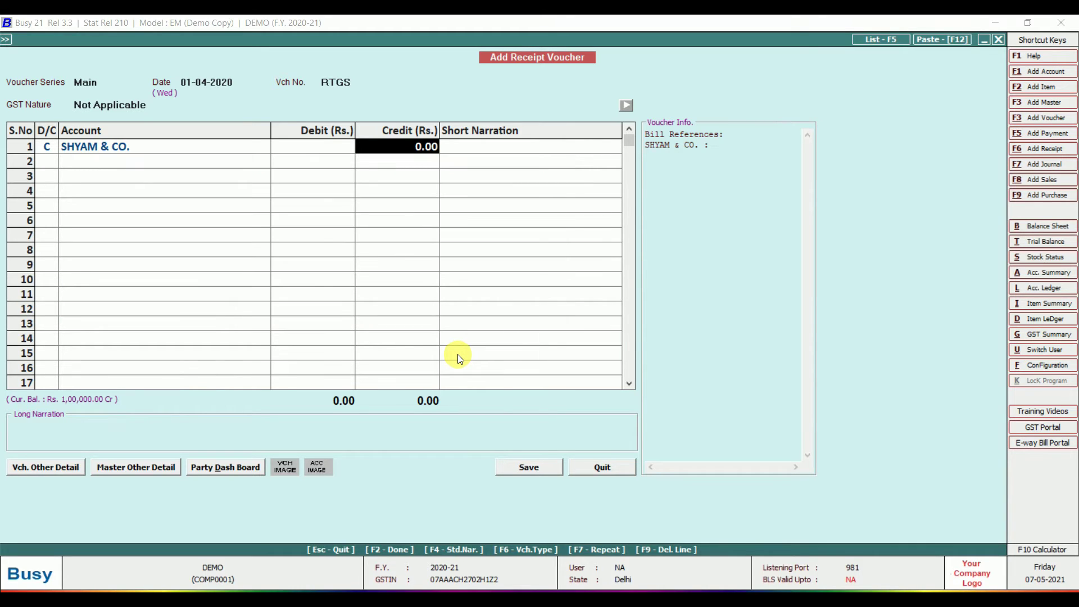
text(500000)
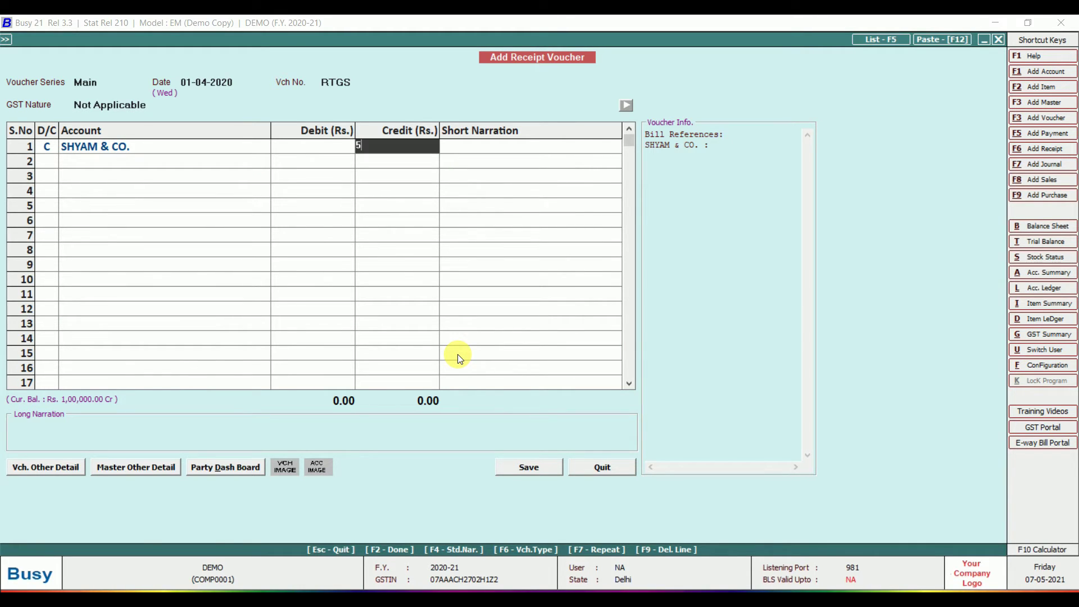
key(Return)
Step: Adjust the full Rs. 5,00,000 for SHYAM & CO. as new reference RTGS, due 01-04-2020
key(Return)
key(Return)
key(Return)
key(Return)
key(Return)
key(Return)
key(Return)
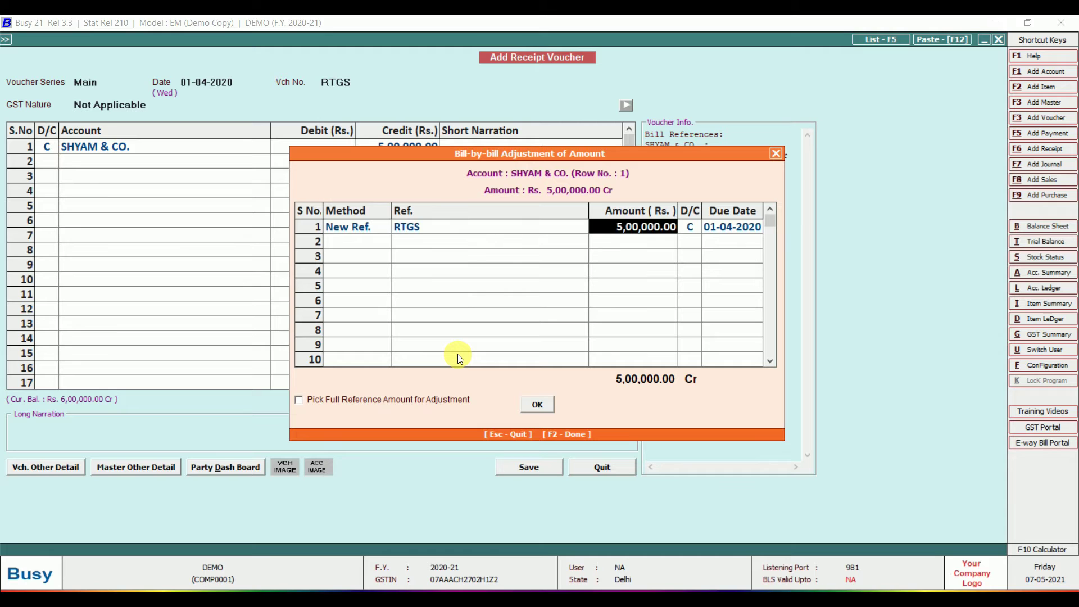
key(Return)
key(Return)
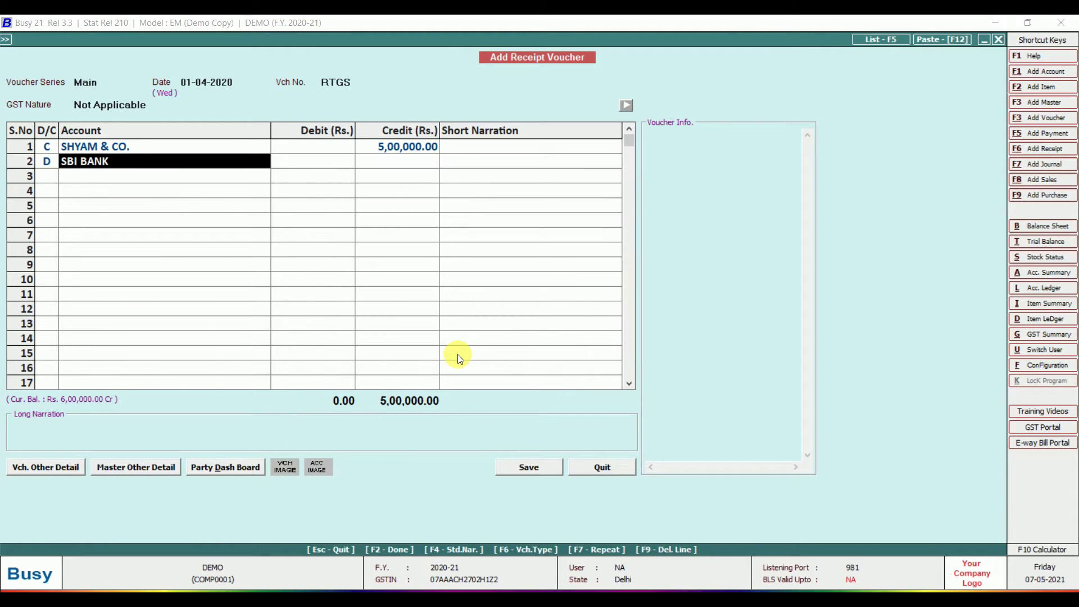
Step: Debit SBI BANK with Rs. 5,00,000 in the second row of the receipt voucher
key(BackSpace)
key(Down)
key(Down)
key(Down)
key(Up)
key(Up)
key(Down)
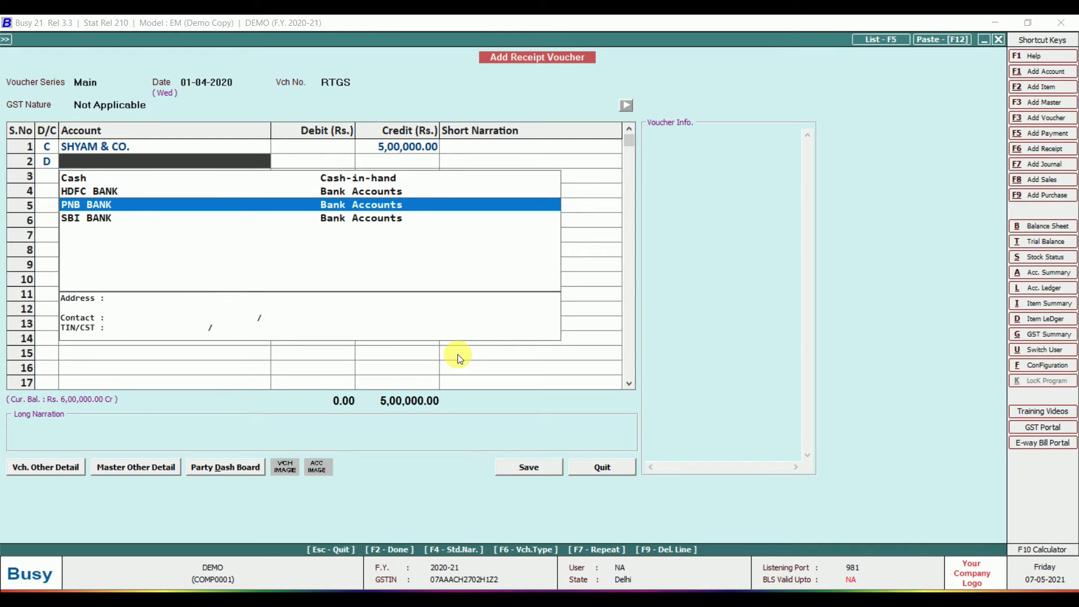
key(Down)
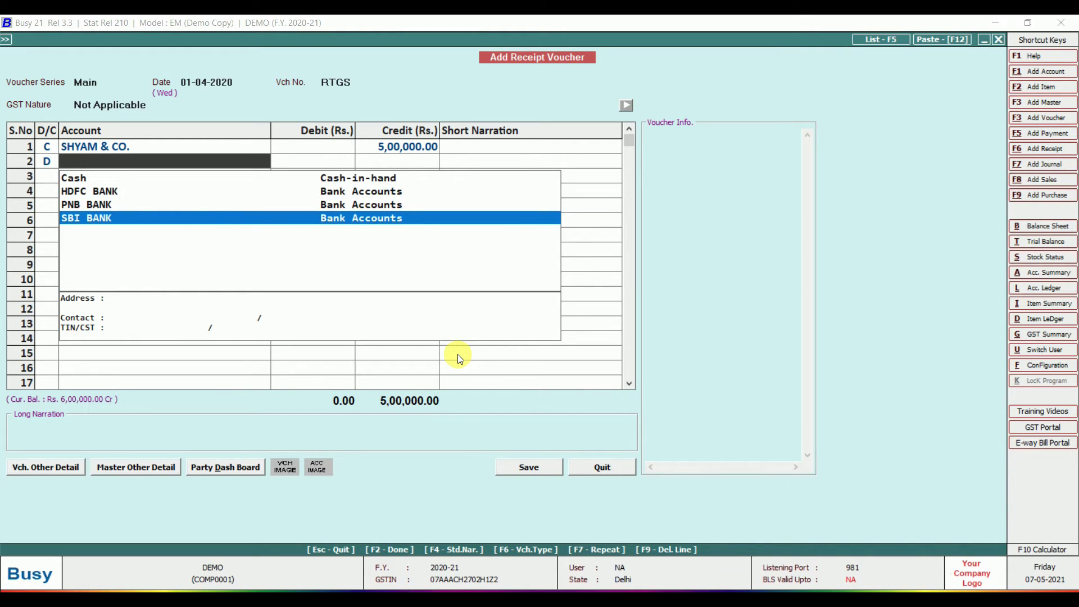
key(Return)
key(Return)
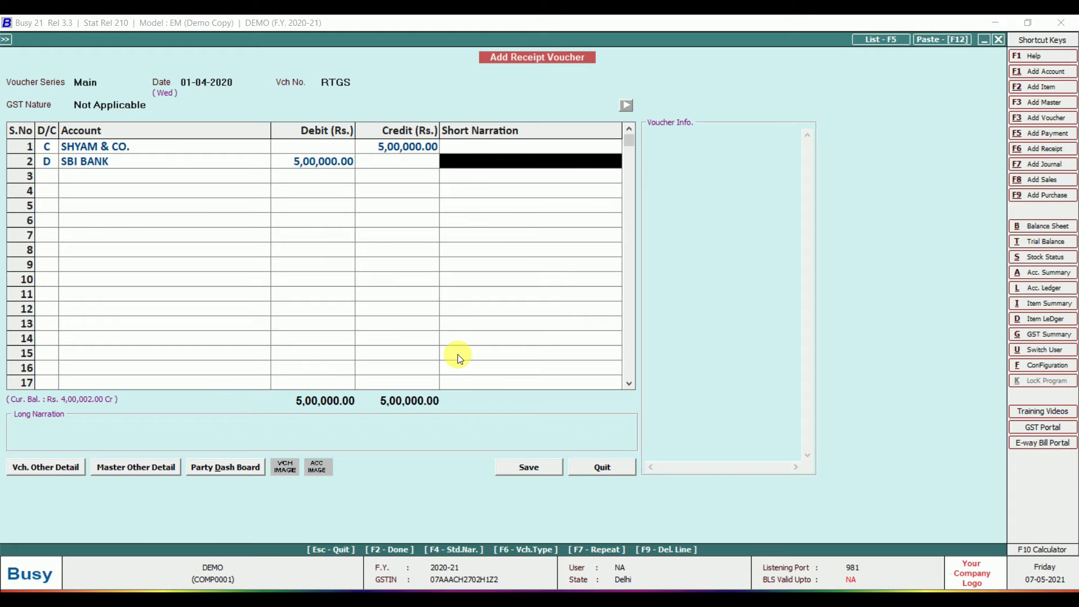
Step: Save the receipt voucher without narrations and leave the receipt entry form
key(Return)
key(Return)
key(Return)
key(Return)
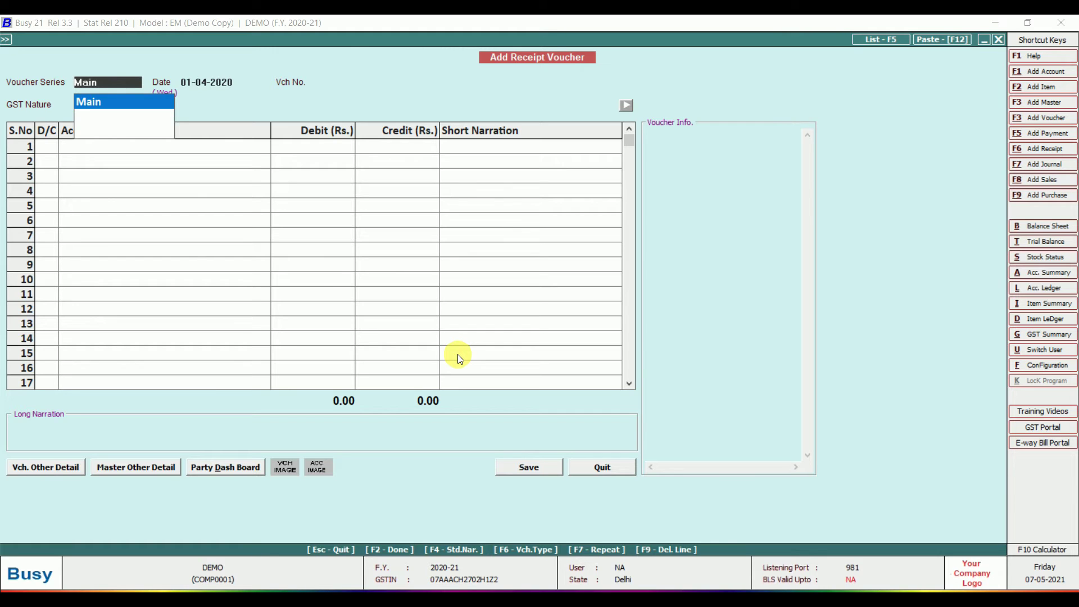
key(Escape)
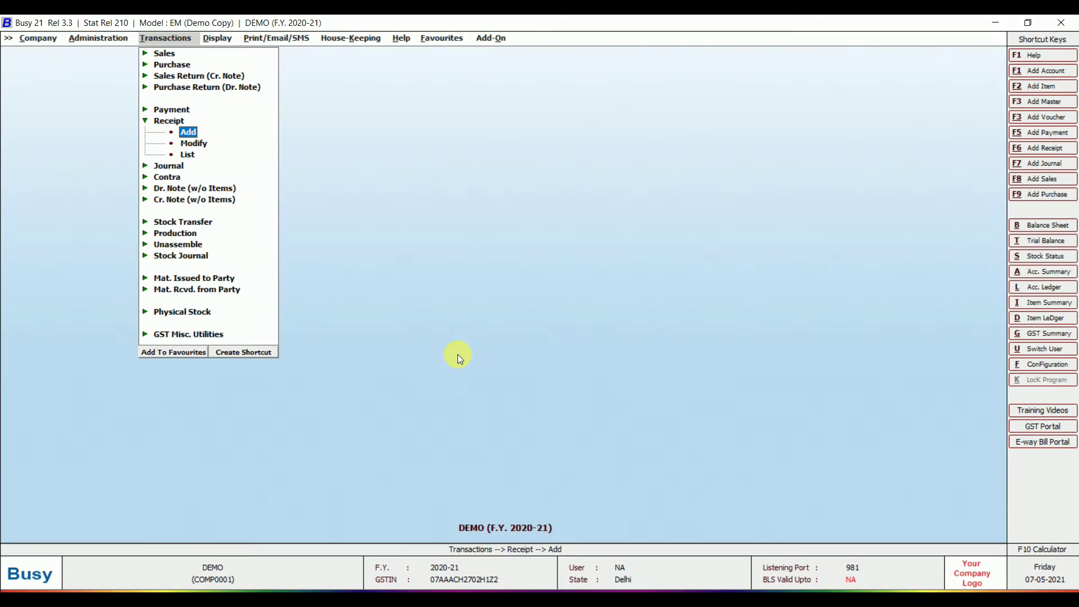
key(Escape)
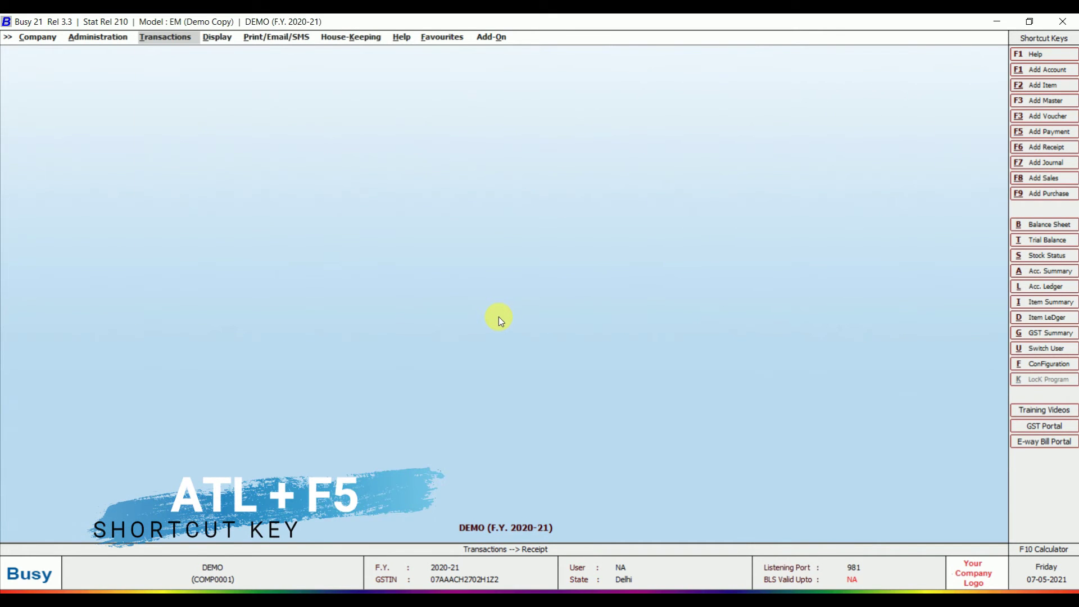
Step: Open a new payment voucher for entry
key(alt+t)
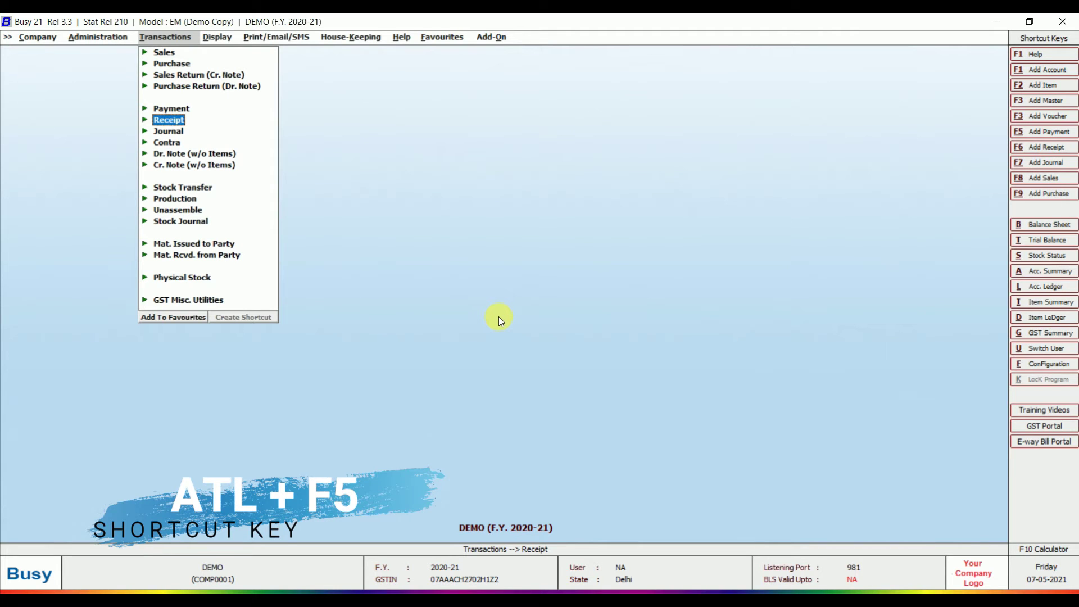
key(Up)
key(Return)
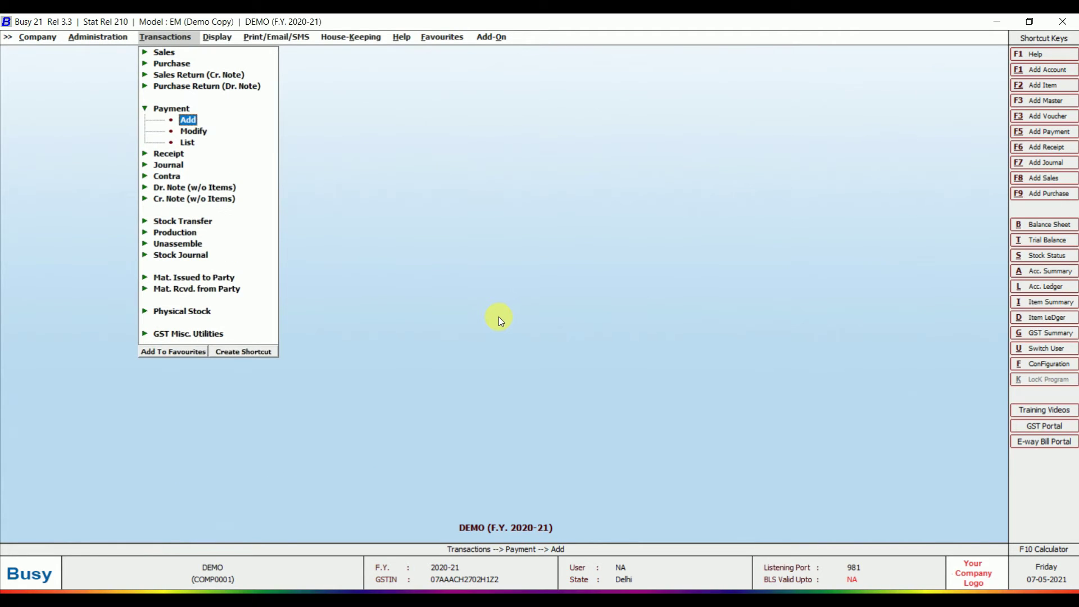
key(Return)
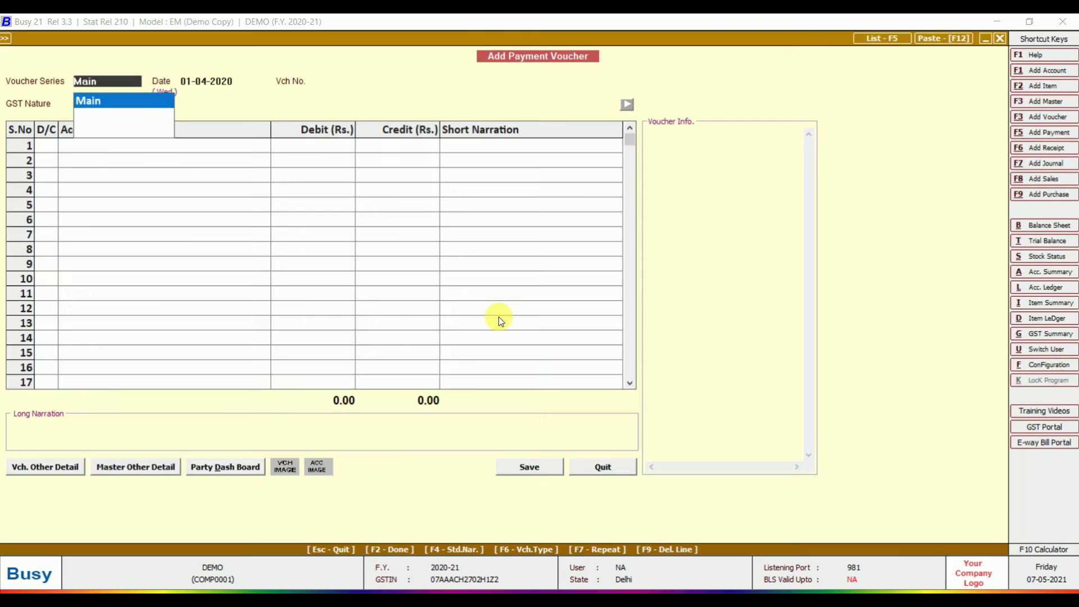
Step: Fill in the payment voucher header with series Main, date 01-04-2020, voucher number NEFT and GST nature Not Applicable
key(Return)
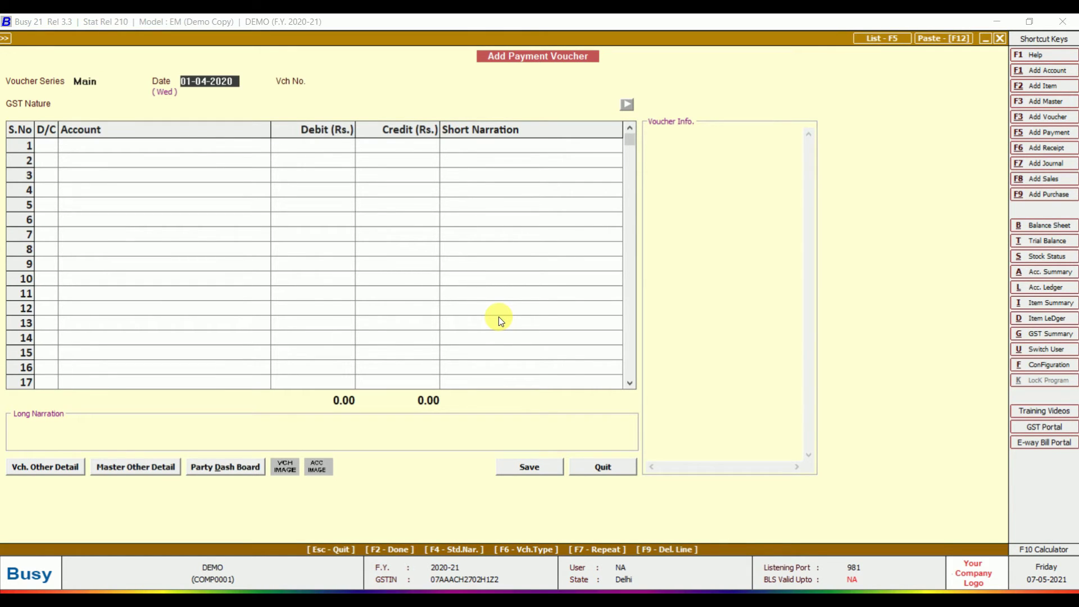
key(Return)
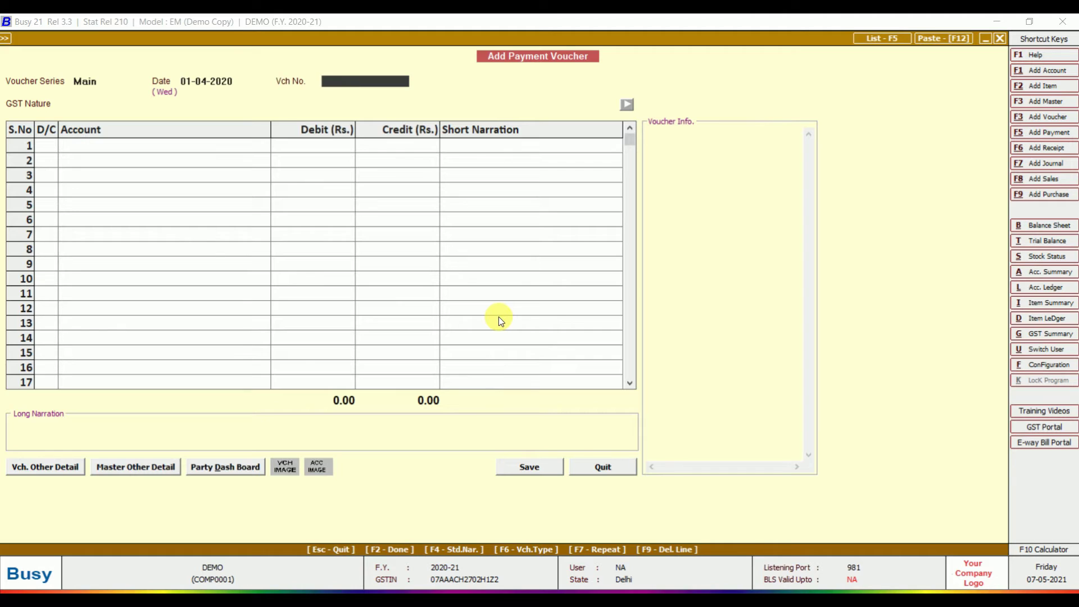
text(NEFT)
key(Return)
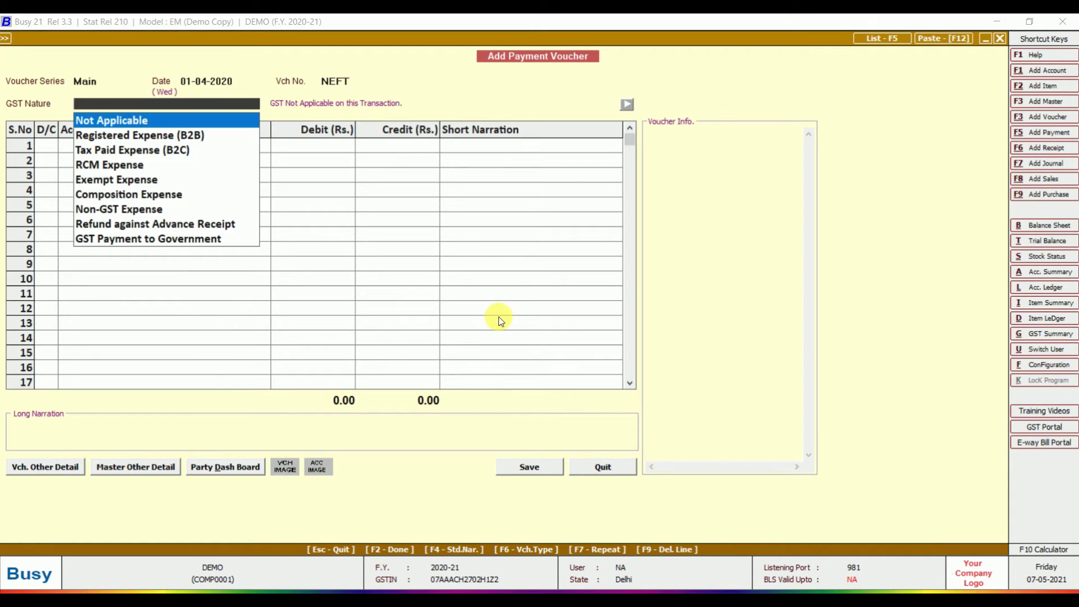
key(Return)
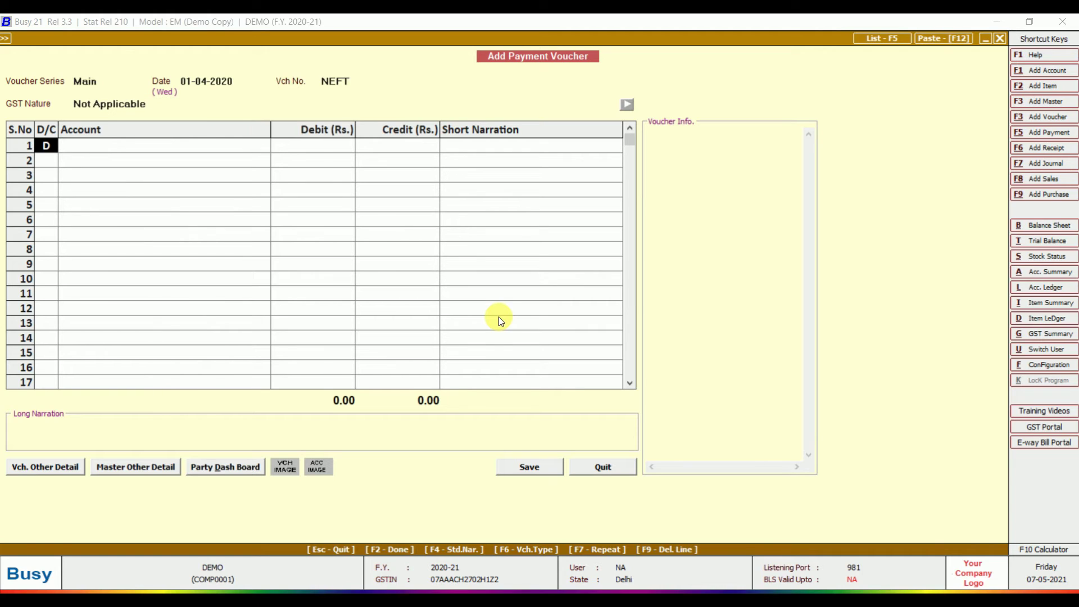
key(Return)
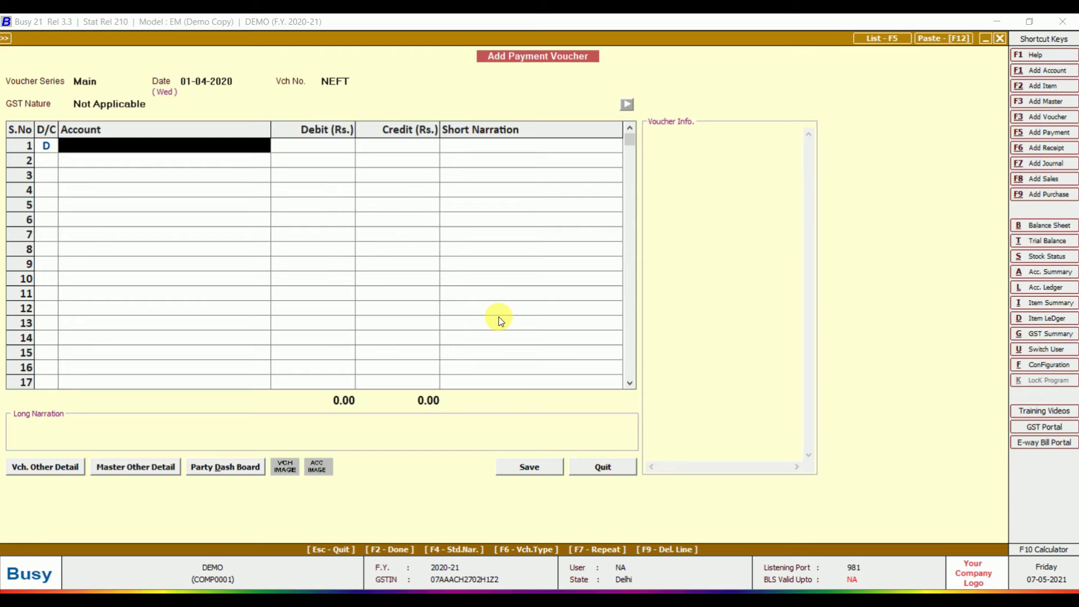
Step: Debit the RS ENTERPRISES account with Rs. 3,00,000 in the first row of the payment voucher
text(RS)
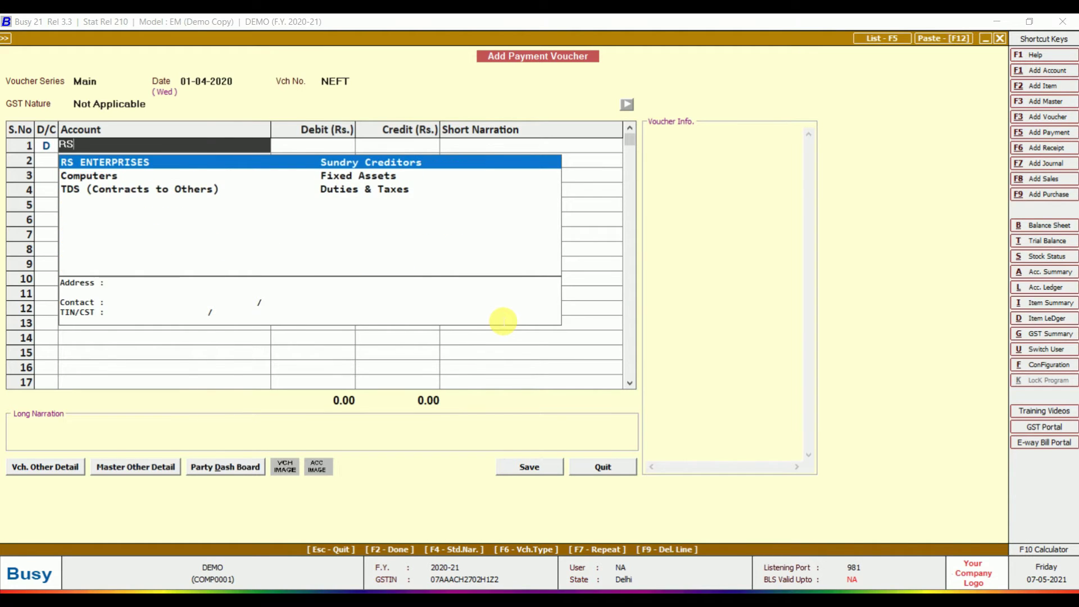
key(Return)
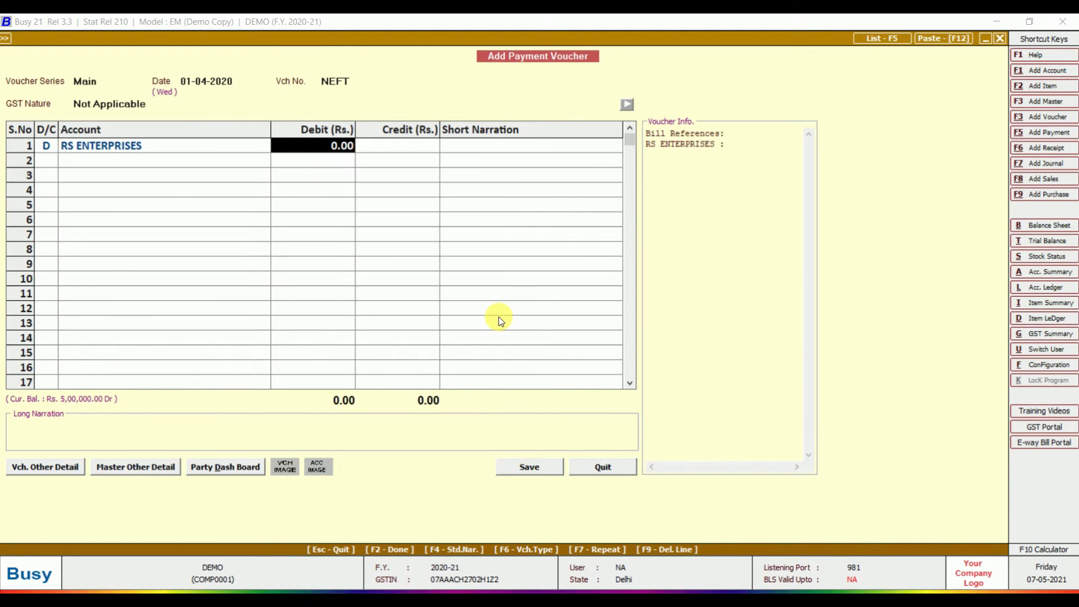
text(300000)
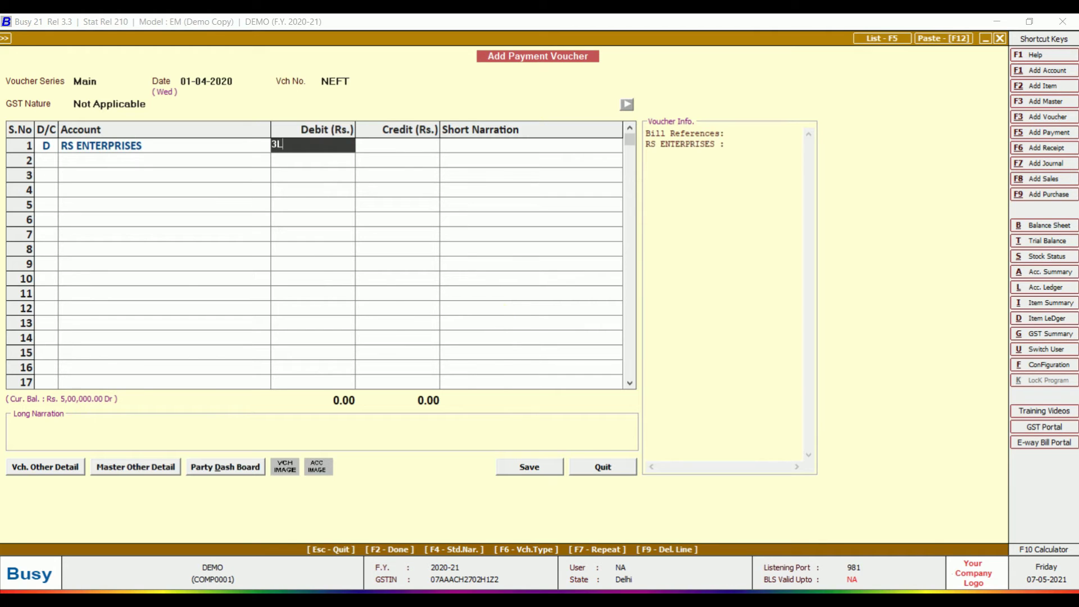
key(Return)
Step: Adjust the full Rs. 3,00,000 for RS ENTERPRISES as new reference NEFT, due 01-04-2020
key(Return)
key(Return)
key(Return)
key(Return)
key(Return)
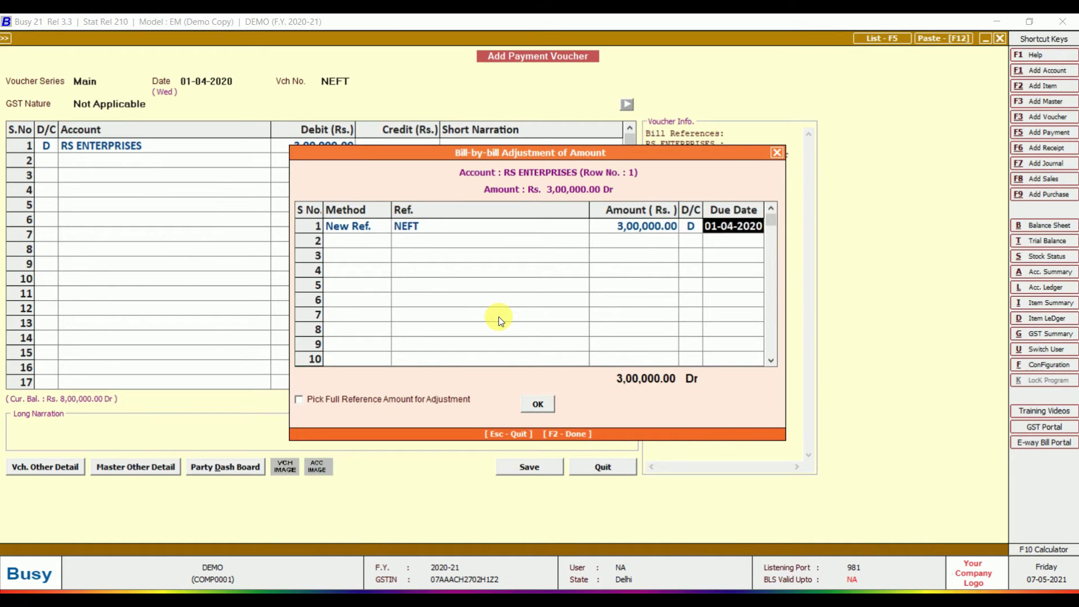
key(Return)
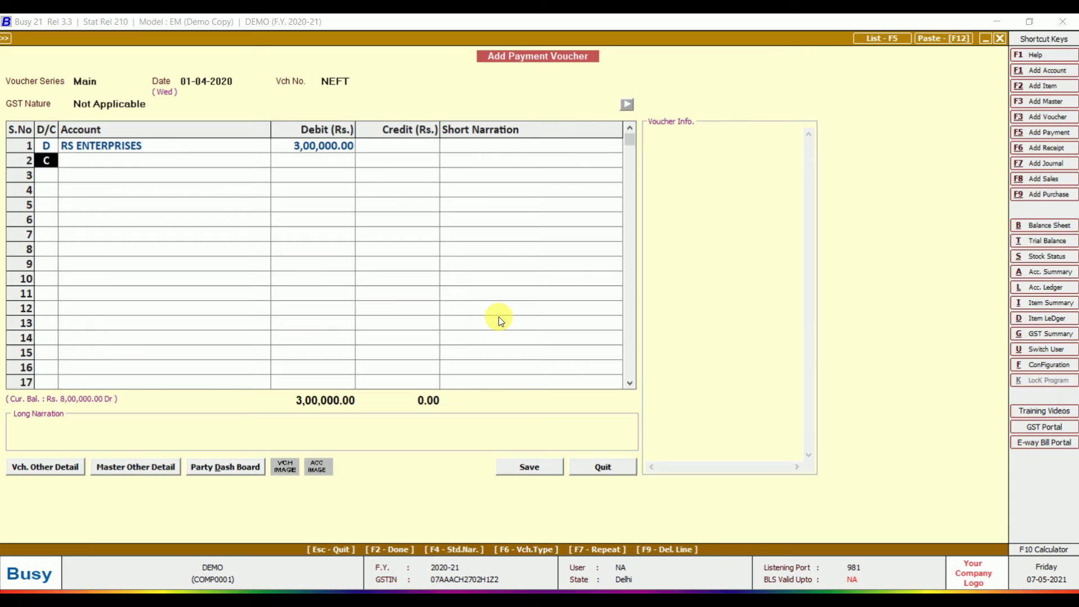
Step: Credit HDFC BANK with Rs. 3,00,000 in the second row of the payment voucher
key(Return)
key(BackSpace)
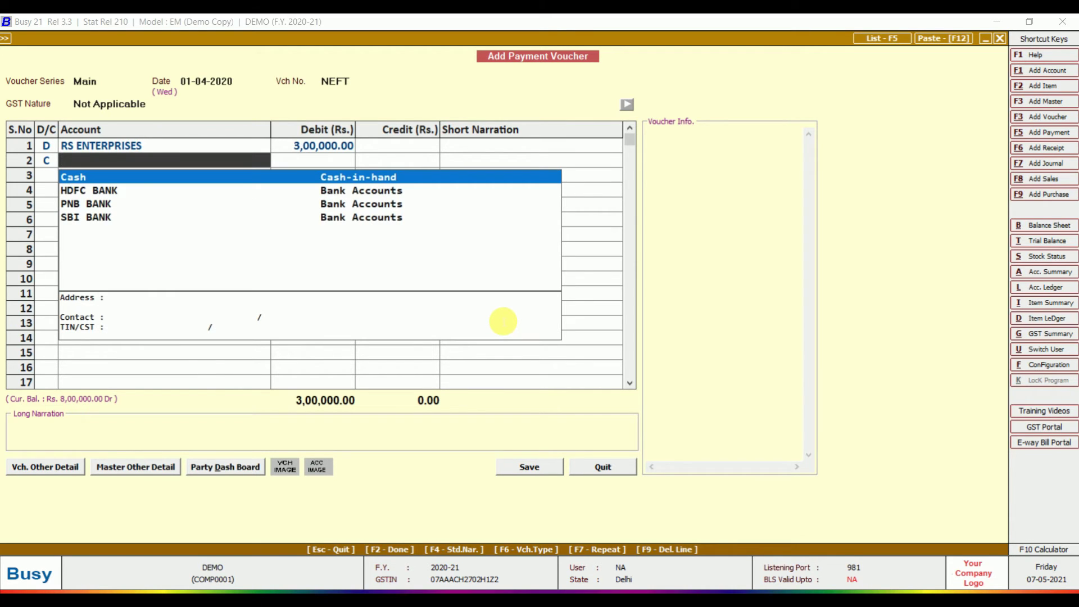
key(Down)
key(Down)
key(Down)
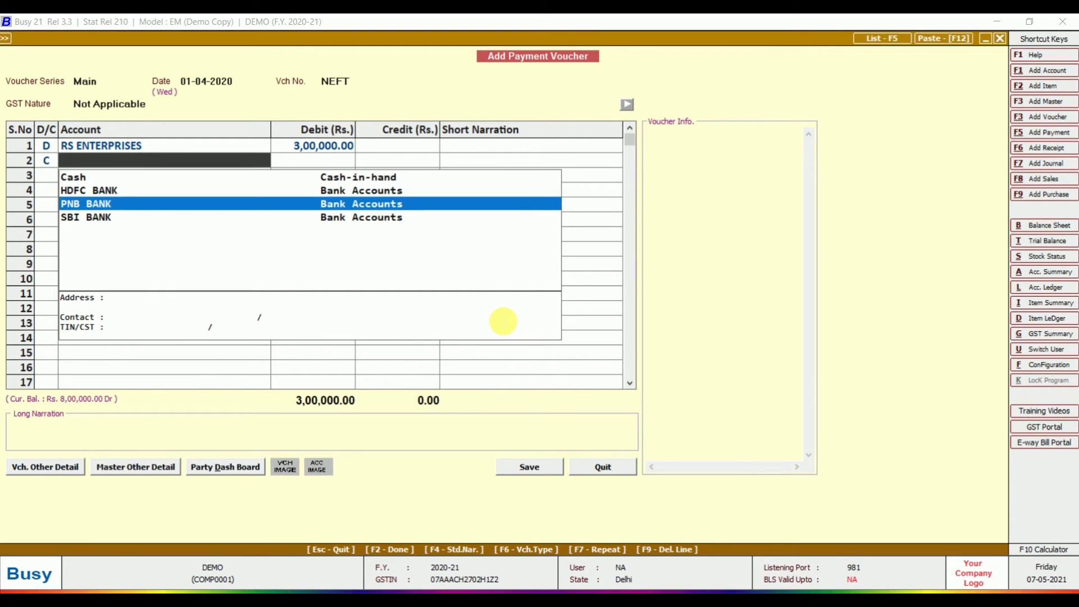
key(Up)
key(Up)
key(Return)
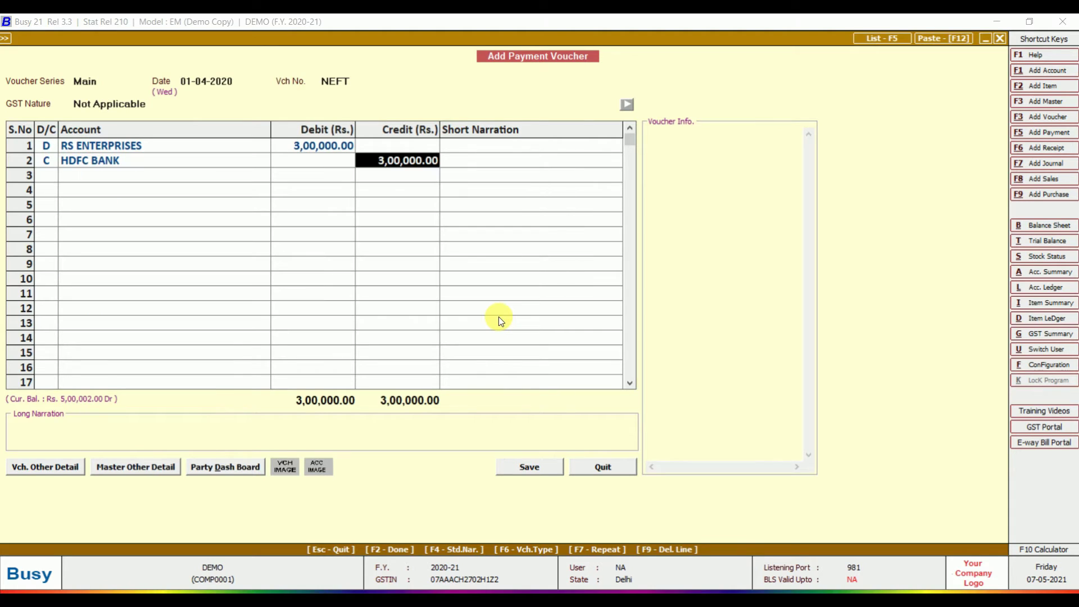
key(Return)
Step: Save the payment voucher without narrations
key(Return)
key(Return)
key(Return)
key(Return)
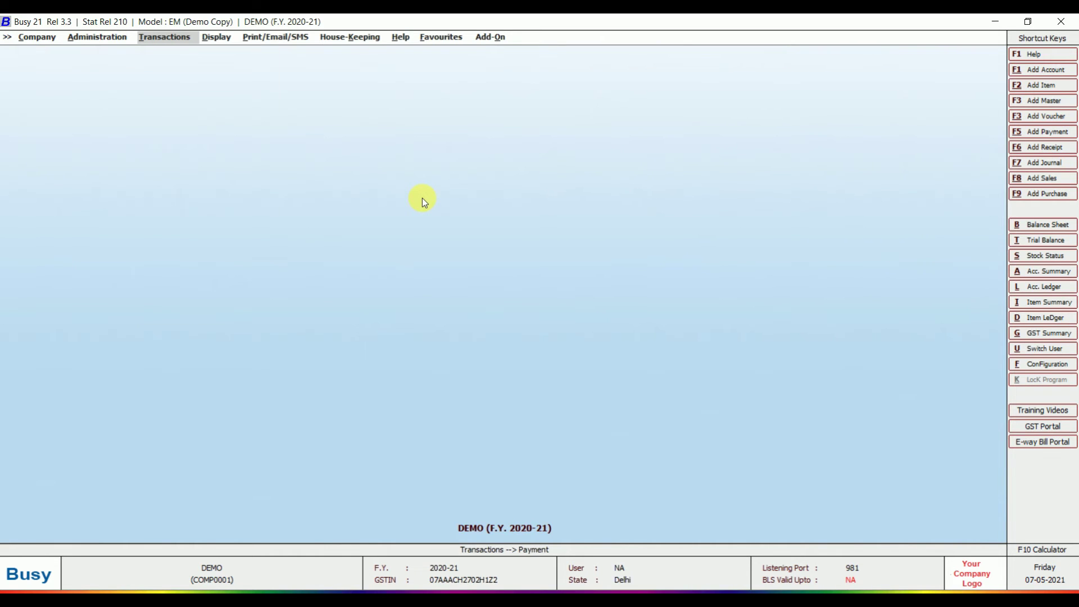
Step: Start a new contra voucher in series Main dated 01-04-2020
key(Return)
key(Down)
key(Down)
key(Down)
key(Return)
key(Return)
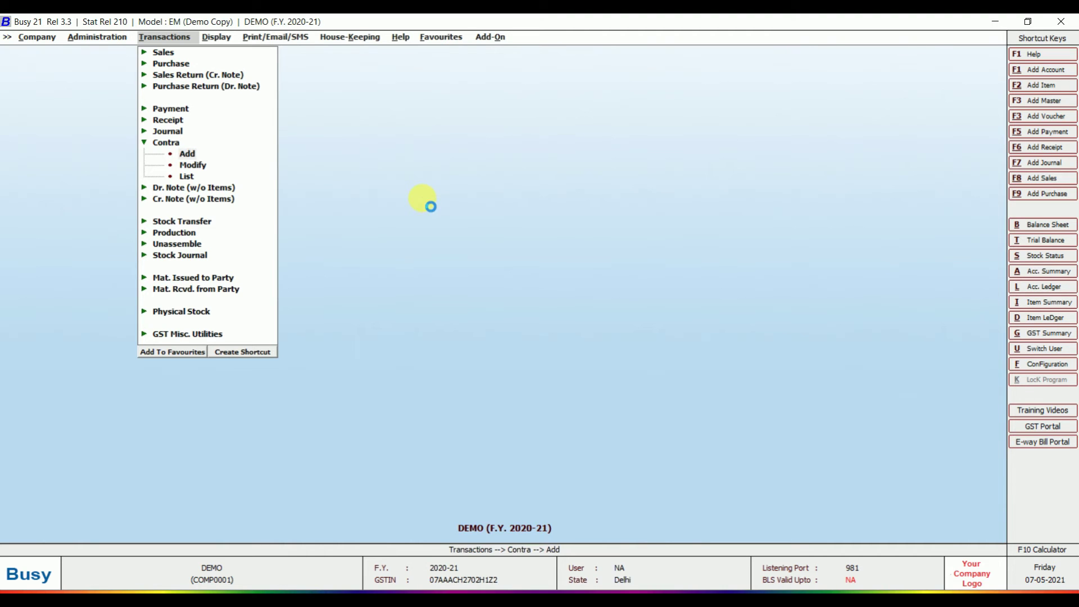
key(Return)
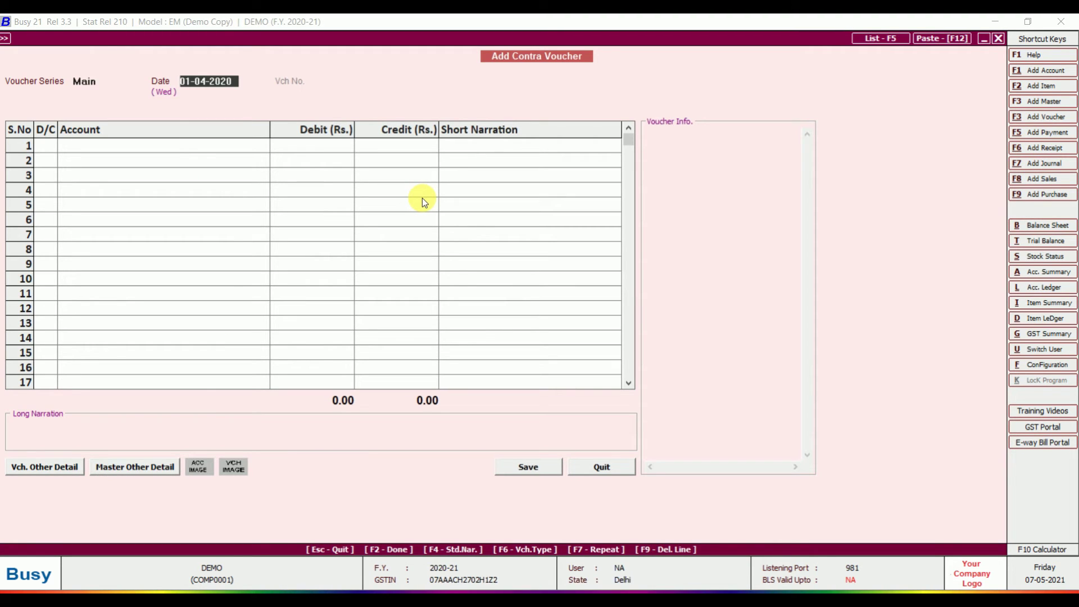
key(Return)
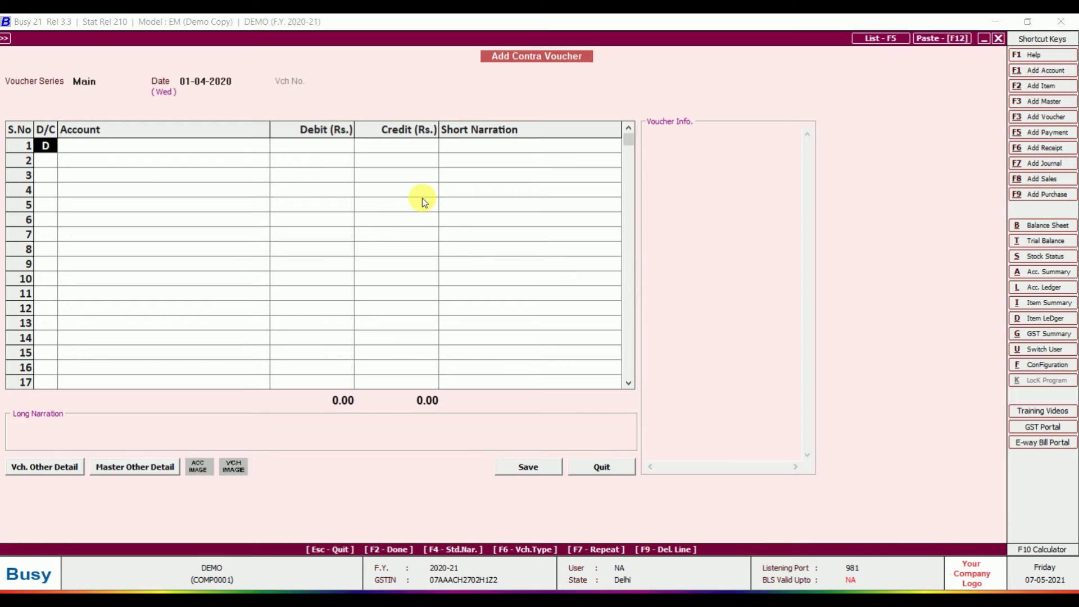
Step: Debit PNB BANK with Rs. 2,00,000 in the first row of the contra voucher
key(Return)
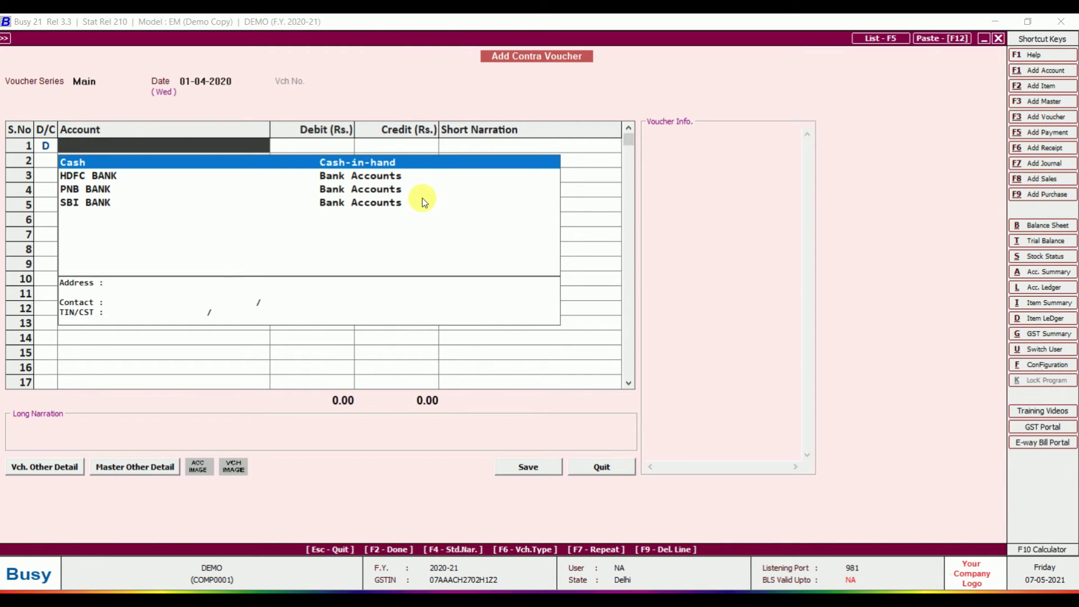
key(Down)
key(Down)
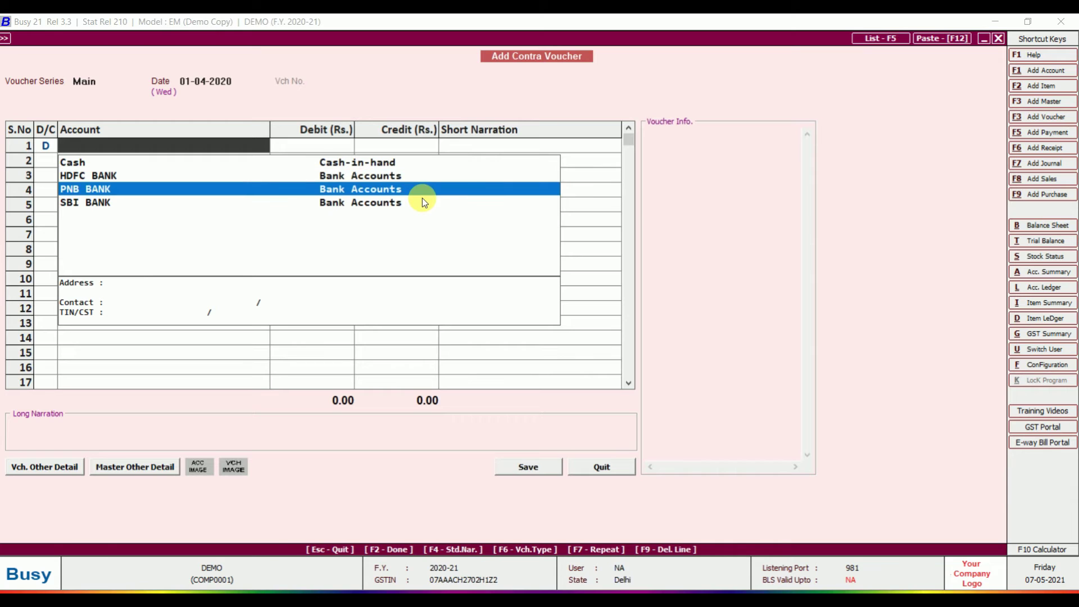
key(Return)
text(200000)
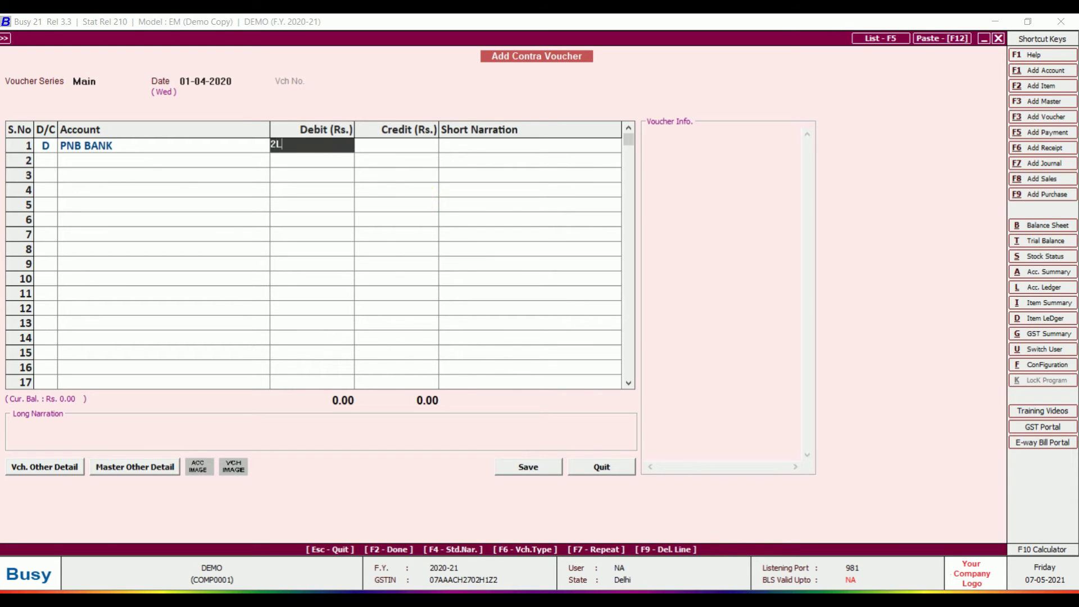
key(Return)
key(Return)
Step: Credit SBI BANK with Rs. 2,00,000 in the second row of the contra voucher
key(Return)
key(Down)
key(Down)
key(Down)
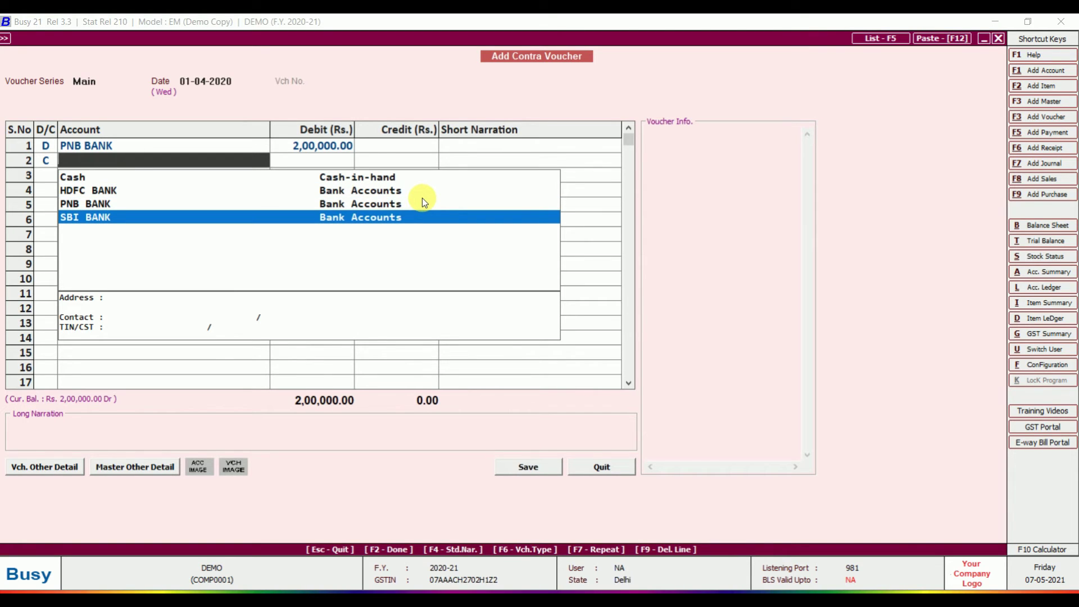
key(Return)
key(Return)
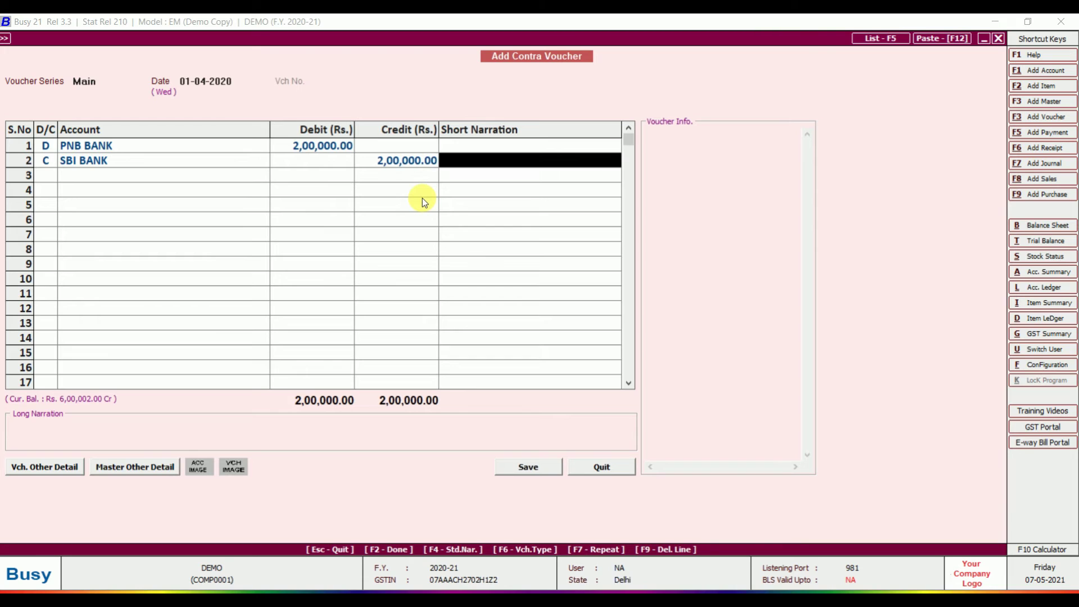
Step: Save the contra voucher without narrations and leave contra voucher entry
key(Return)
key(Return)
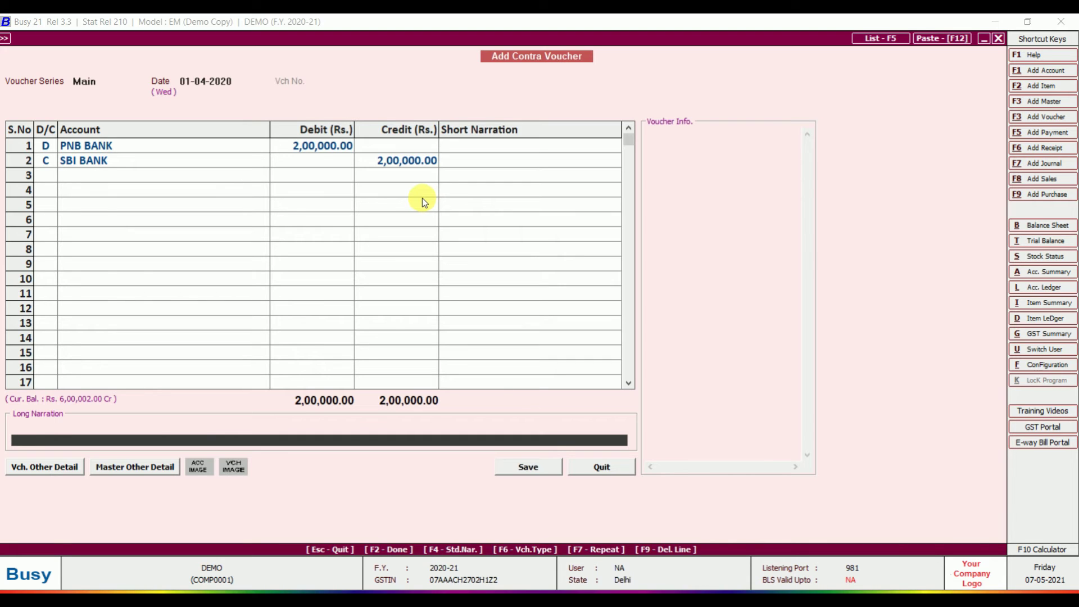
key(Return)
key(Return)
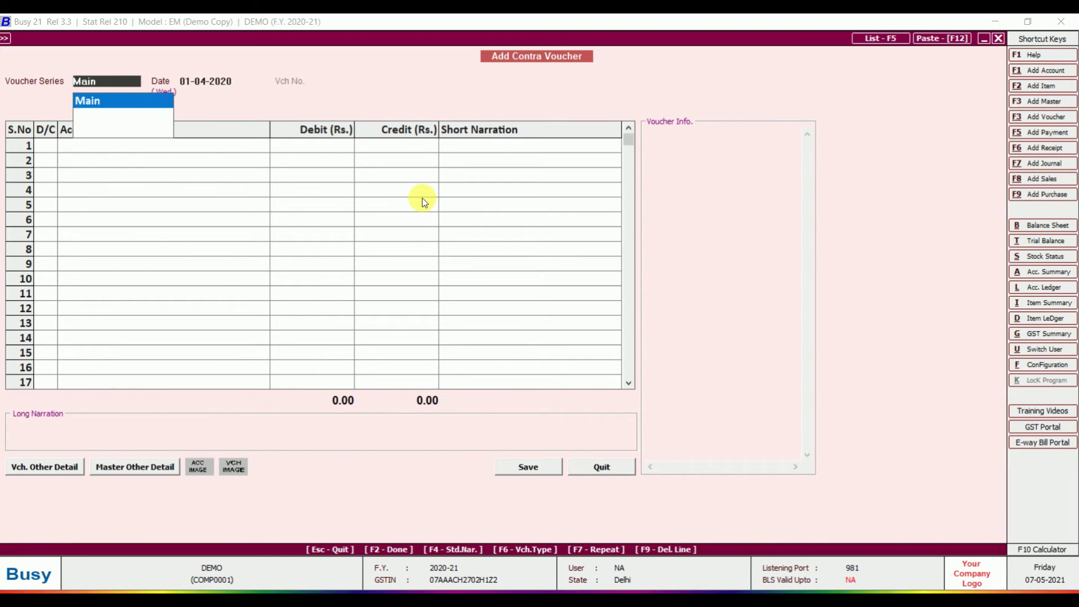
key(Escape)
key(Escape)
key(Escape)
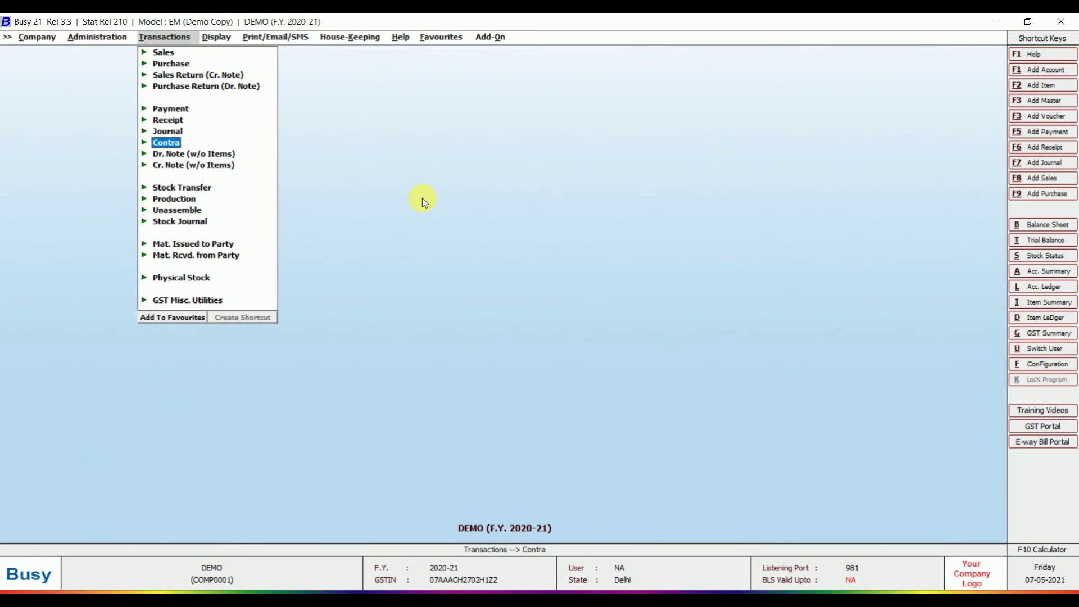
key(Escape)
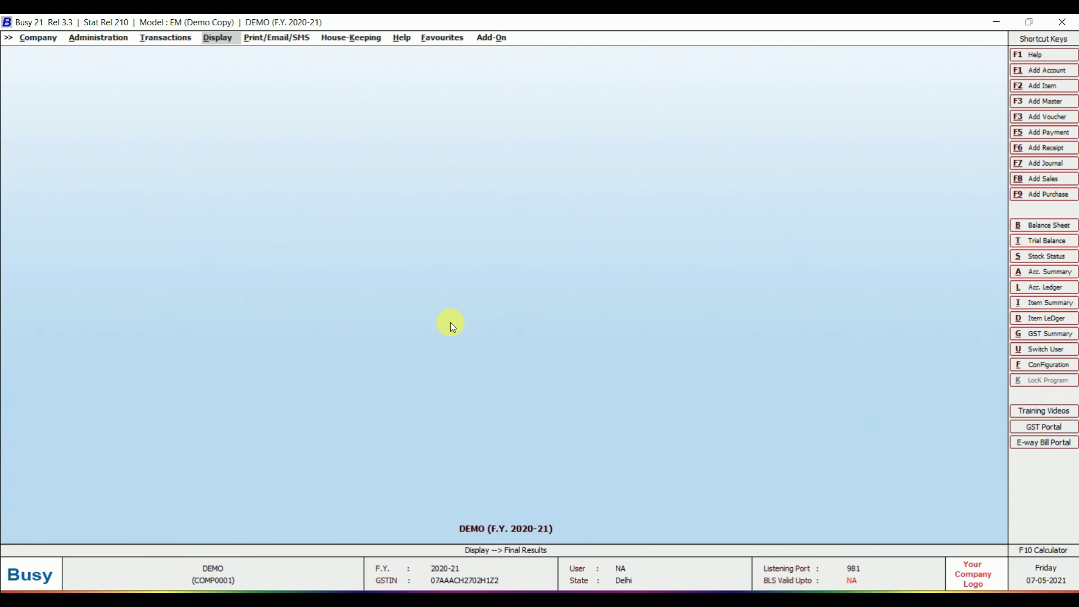
Step: Start a new journal voucher in series Main dated 01-04-2020
key(alt+F7)
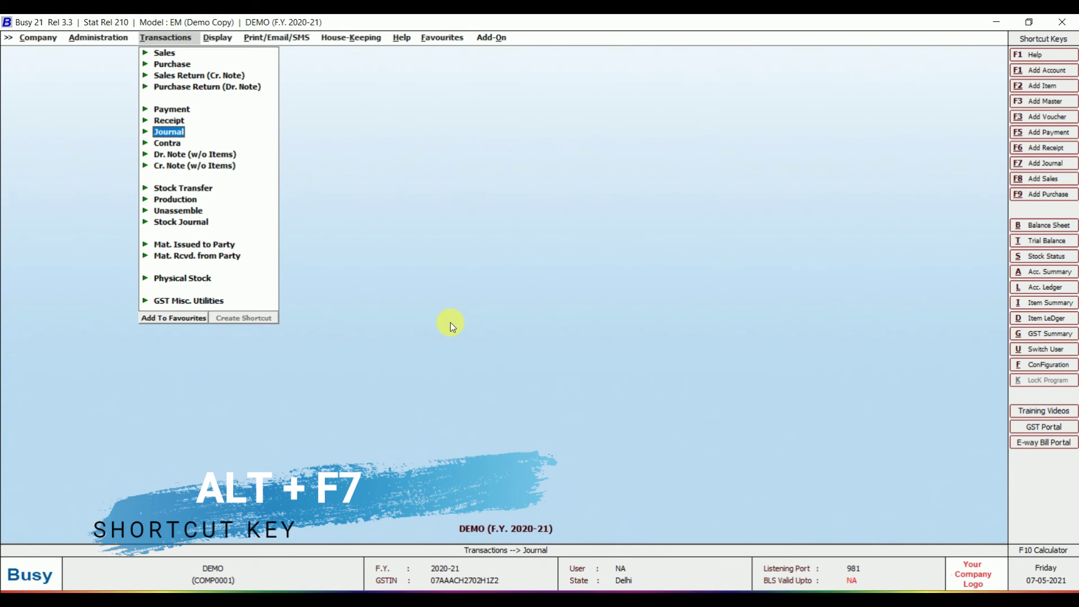
key(Return)
key(Return)
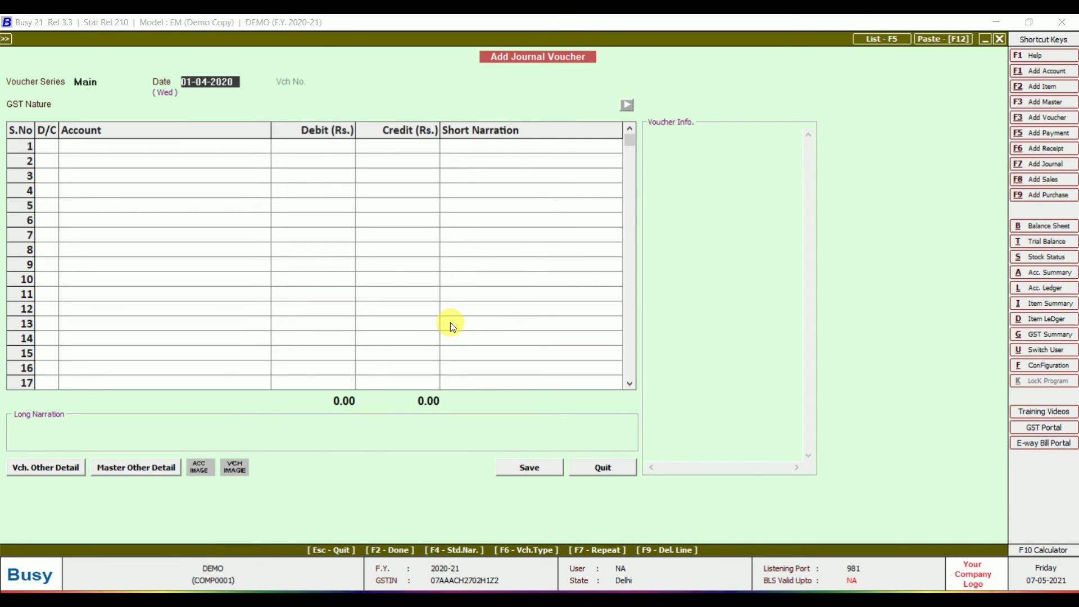
key(Return)
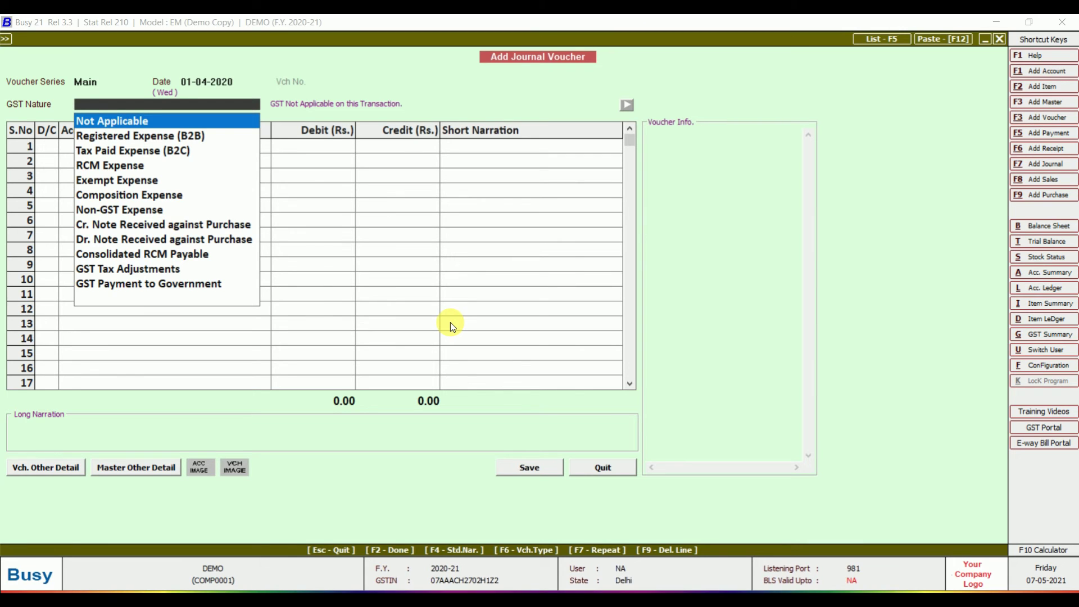
Step: Examine the available GST Nature options for the journal voucher and their descriptions
key(Down)
key(Down)
key(Down)
key(Down)
key(Down)
key(Down)
key(Down)
key(Down)
key(Down)
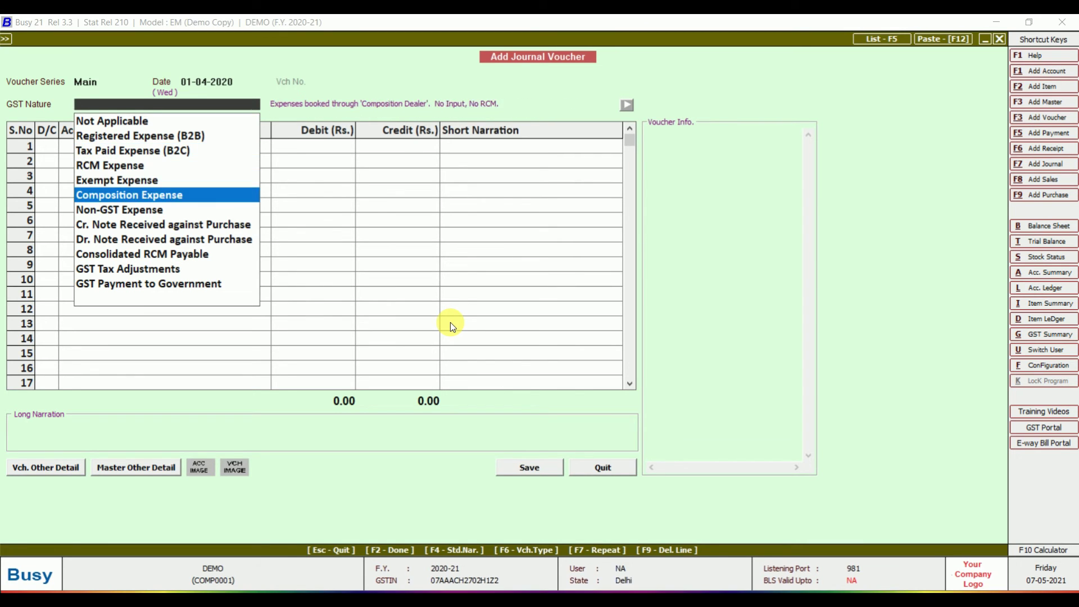
key(Down)
key(Down)
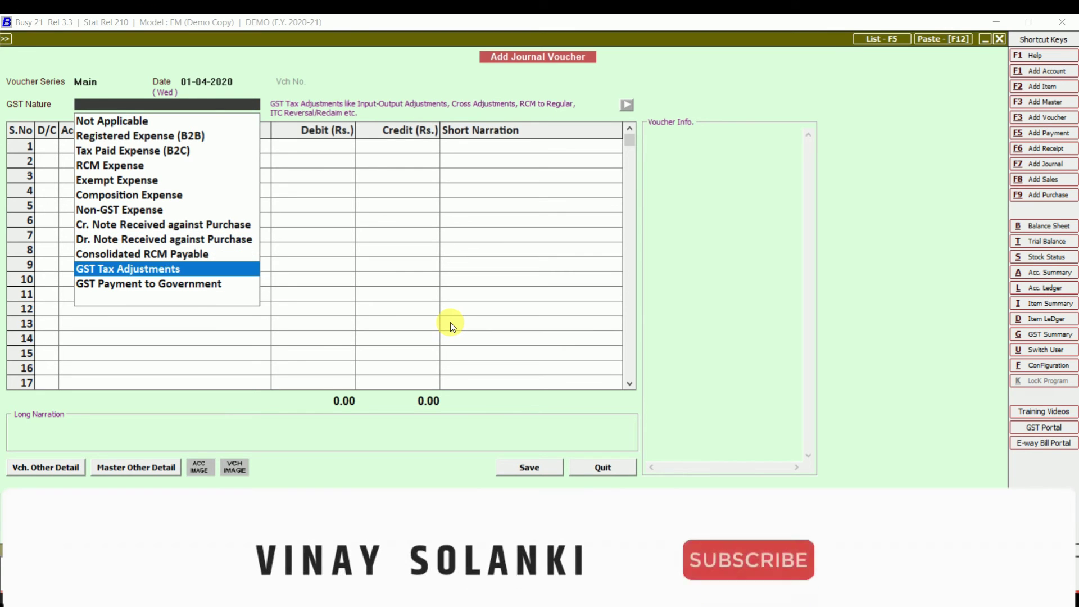
key(Up)
key(Up)
key(Up)
key(Up)
key(Up)
key(Up)
key(Up)
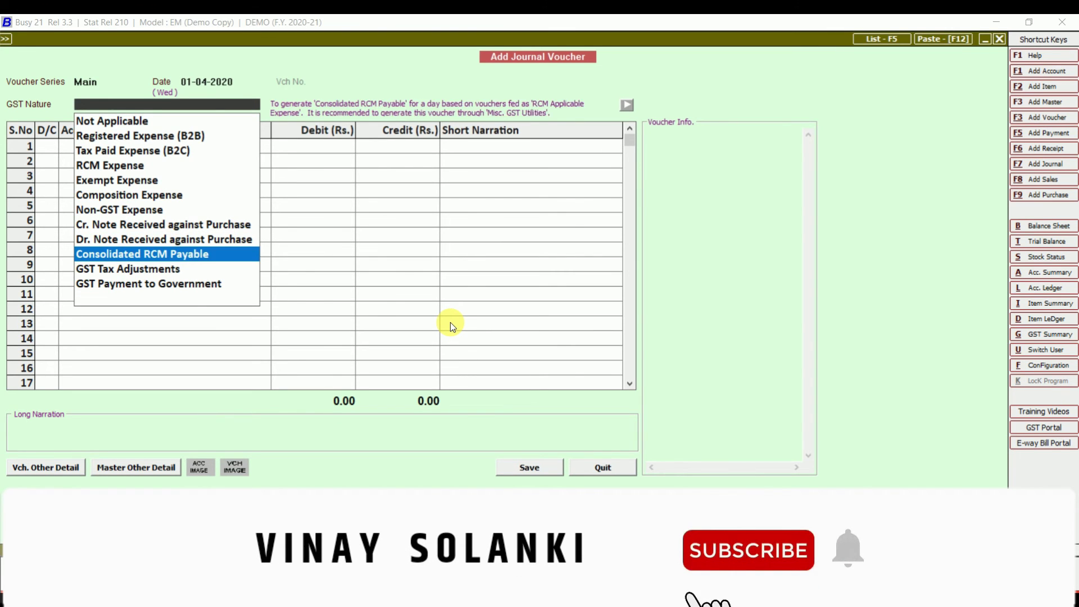
key(Up)
key(Up)
key(Up)
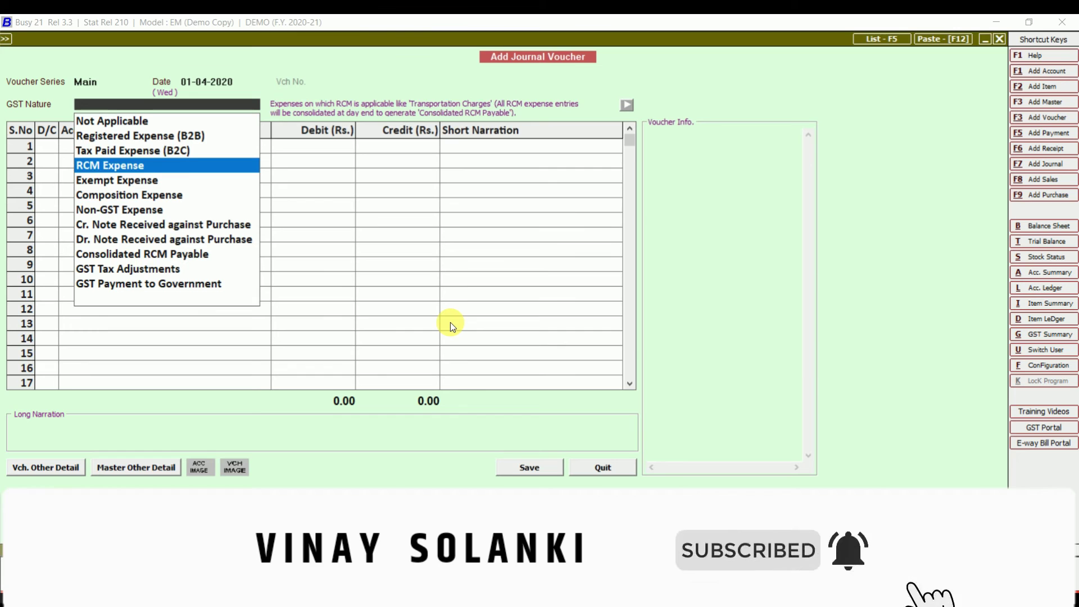
key(Up)
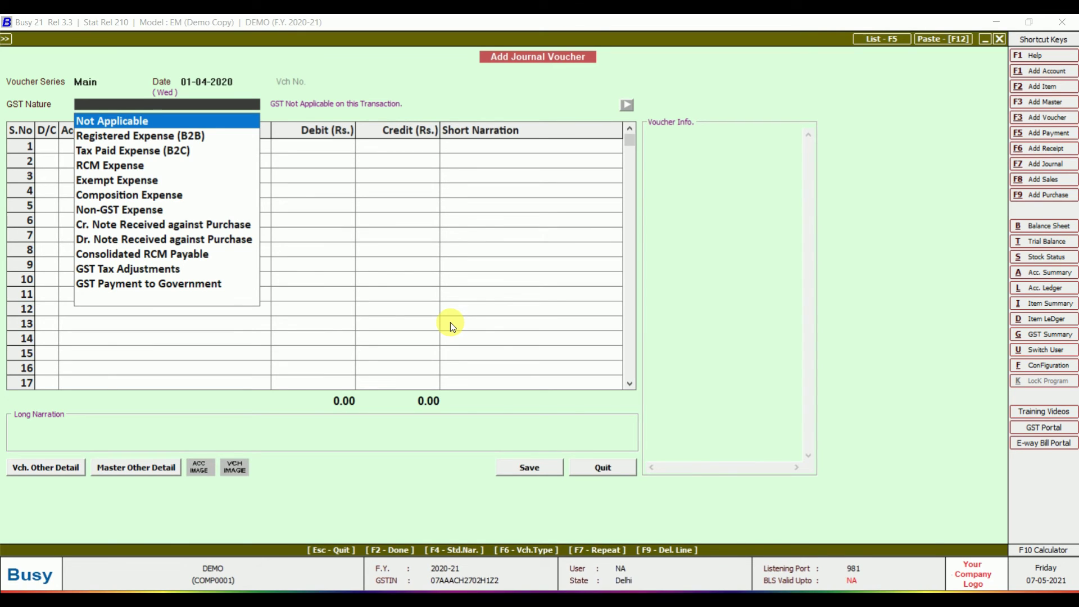
Step: Set the GST Nature to Not Applicable and debit Telephone Expenses with Rs. 2,000 in the first row
key(Return)
key(Return)
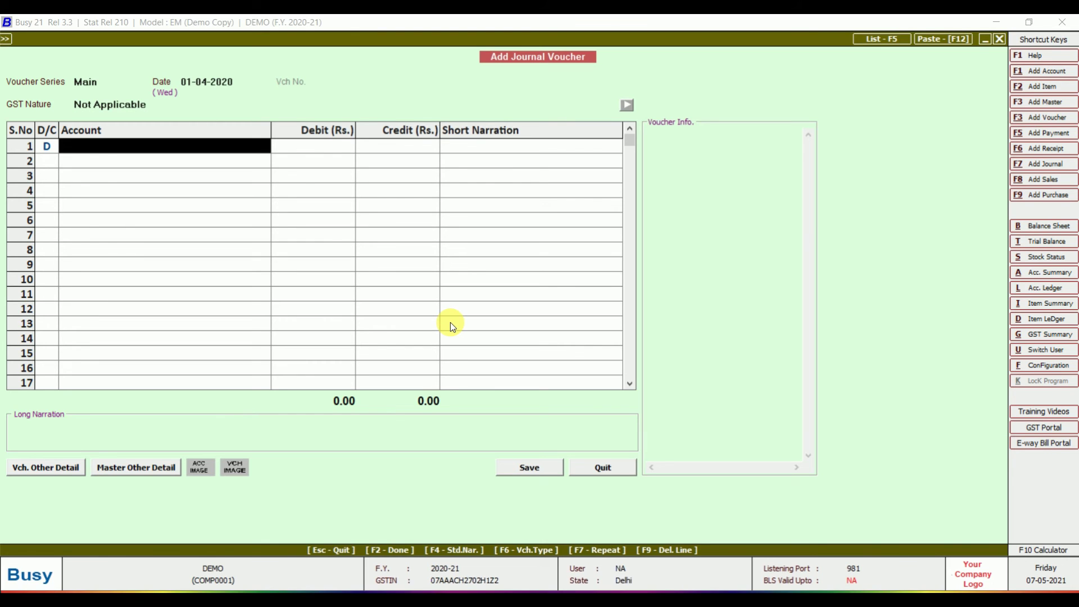
text(tel)
key(Return)
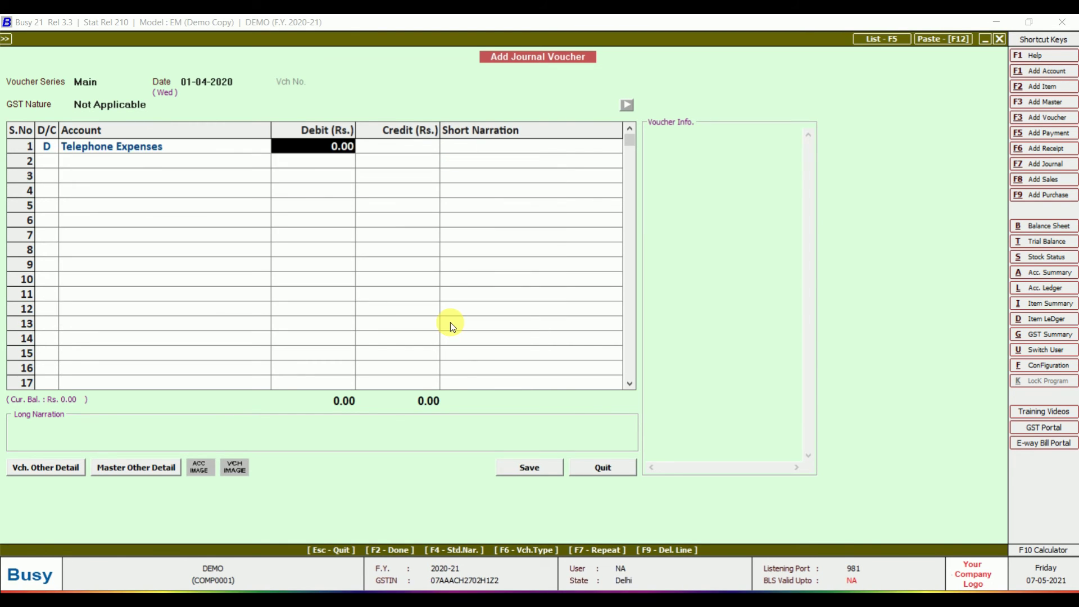
text(2000)
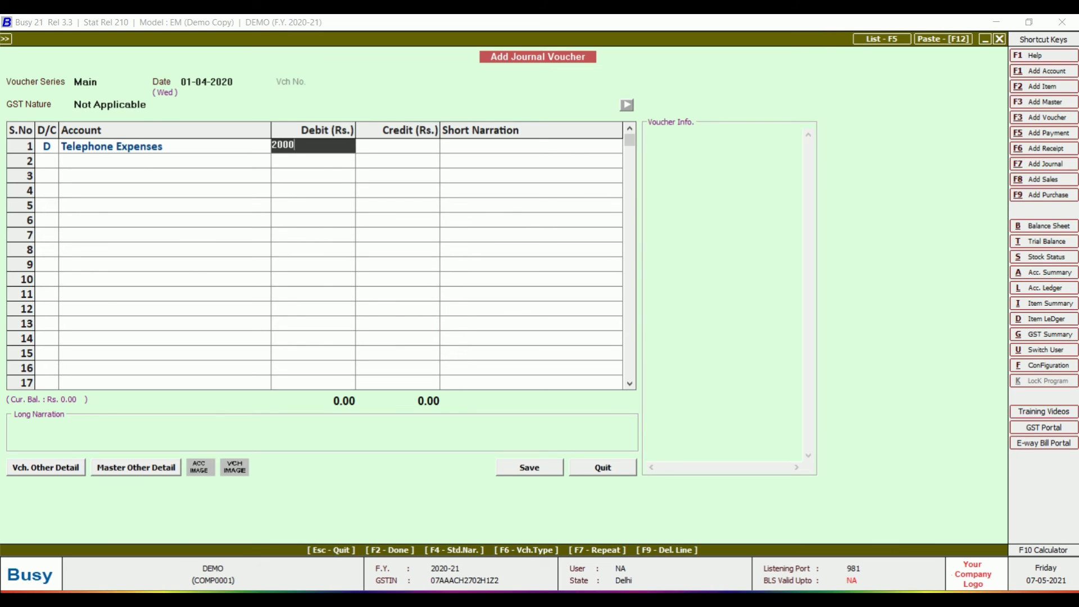
key(Return)
key(Return)
Step: Credit Telephone Expenses Payable with Rs. 2,000 in the second row of the journal voucher
key(Return)
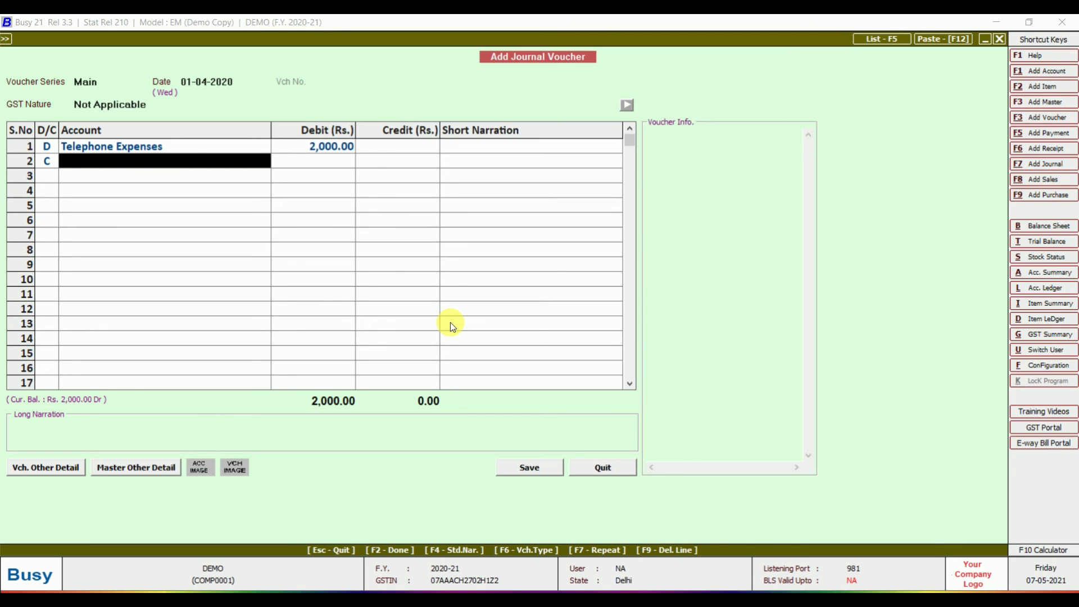
text(TELE)
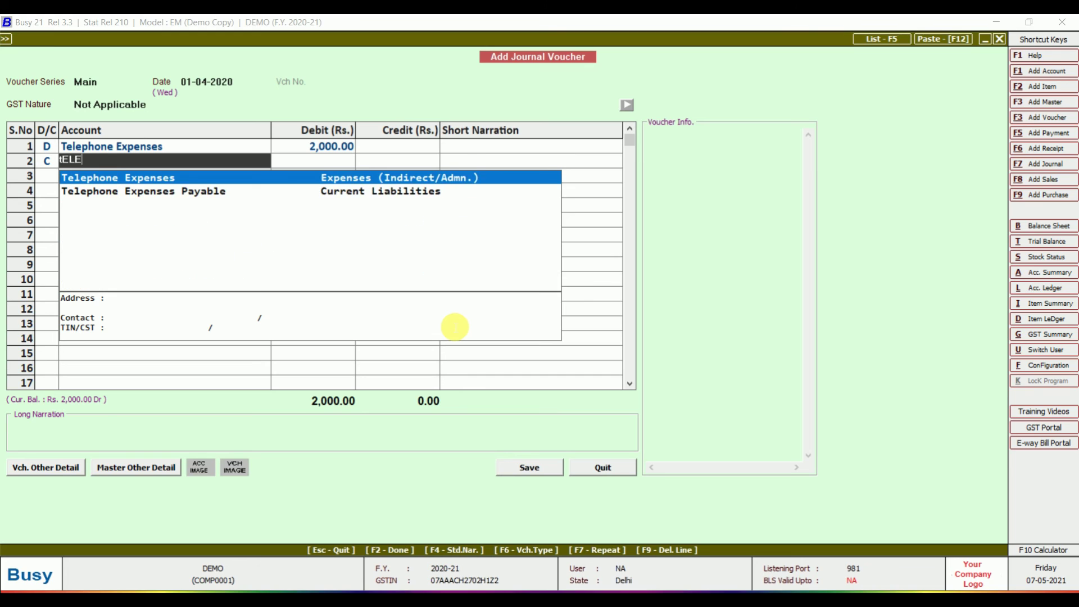
key(Down)
key(Return)
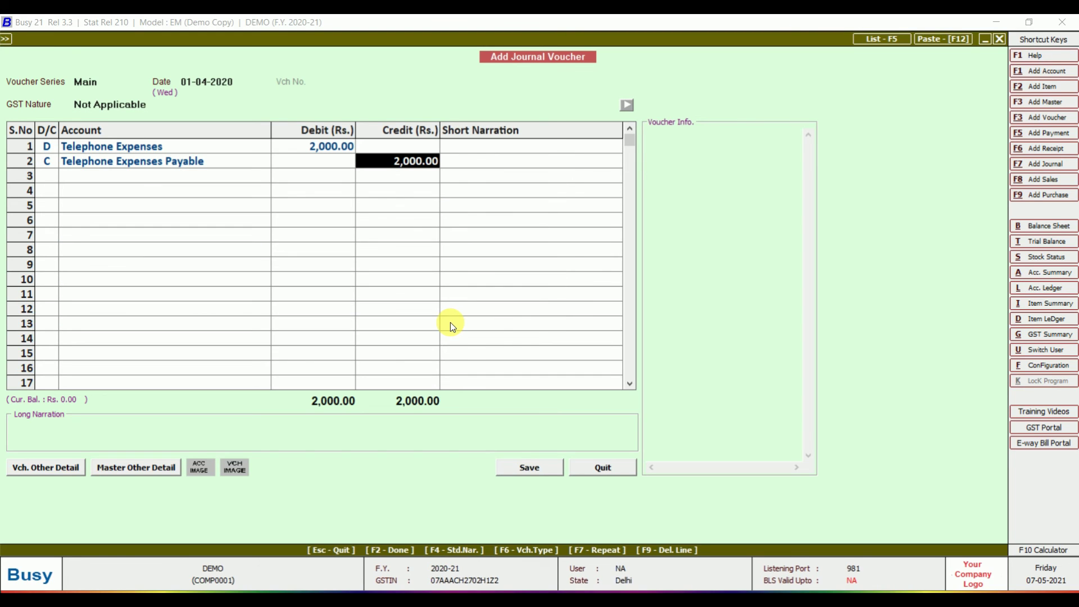